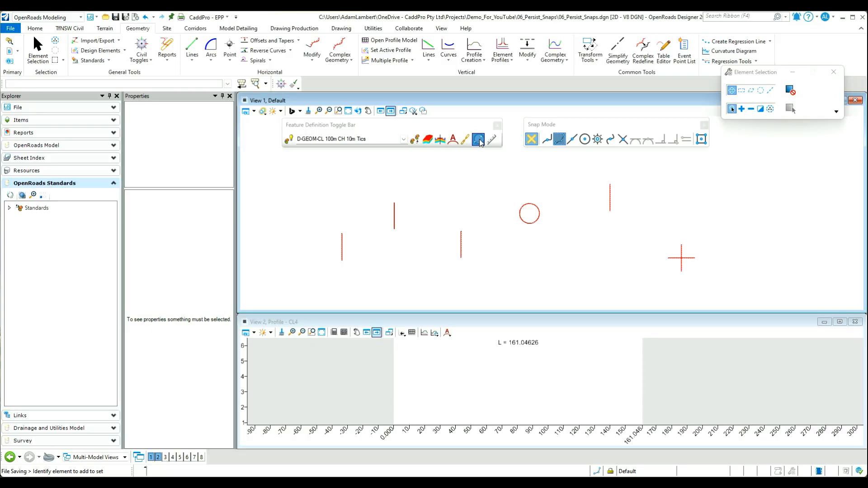
Step: Toggle Persist Snaps off and on, and review its default among the Civil view toggle commands in the user preferences
click(478, 141)
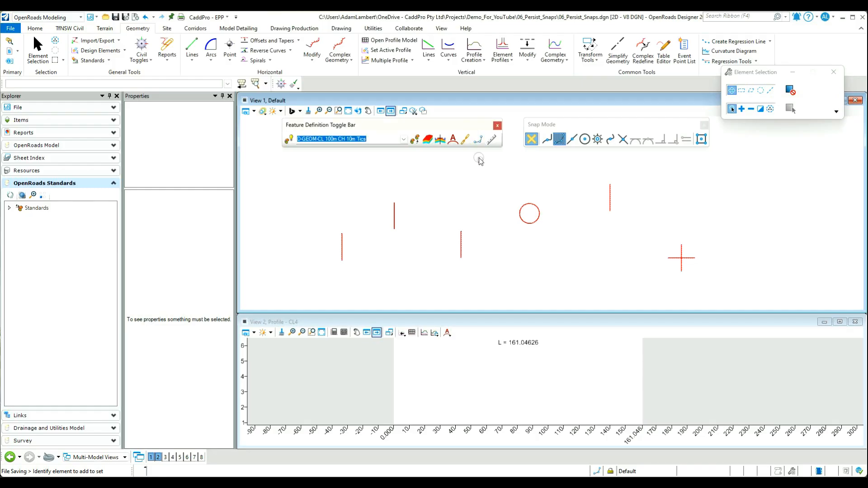
click(482, 141)
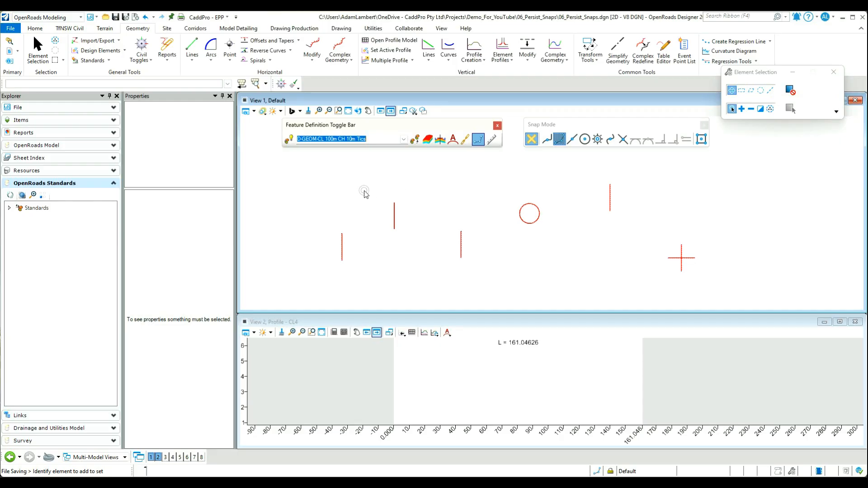
click(10, 29)
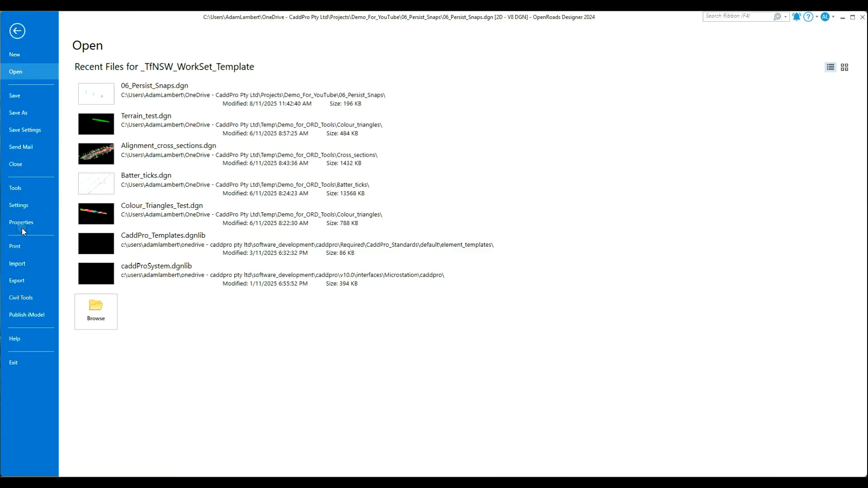
click(22, 206)
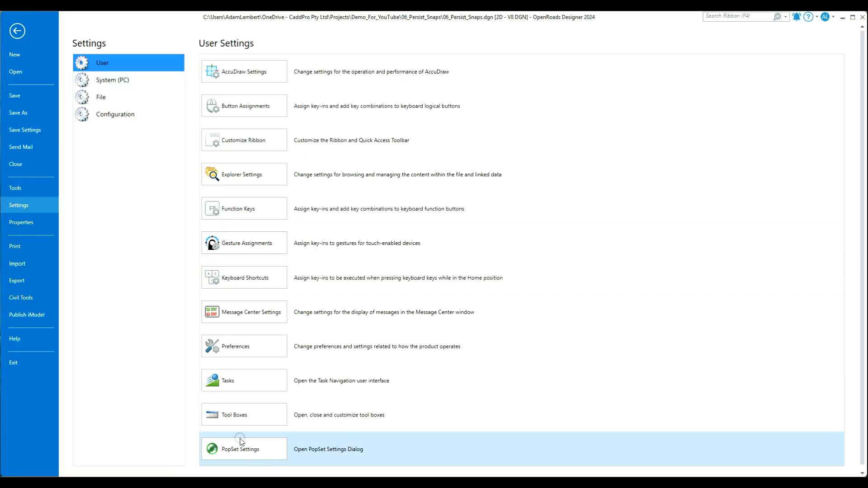
click(238, 353)
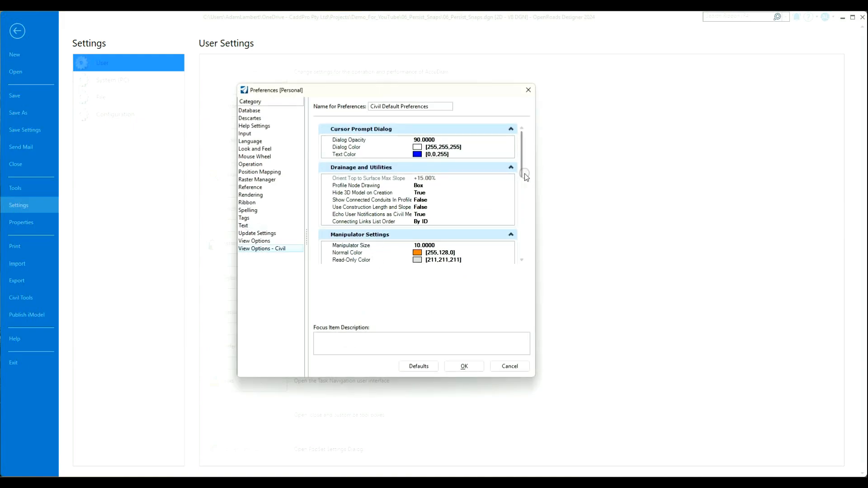
drag(524, 173, 523, 229)
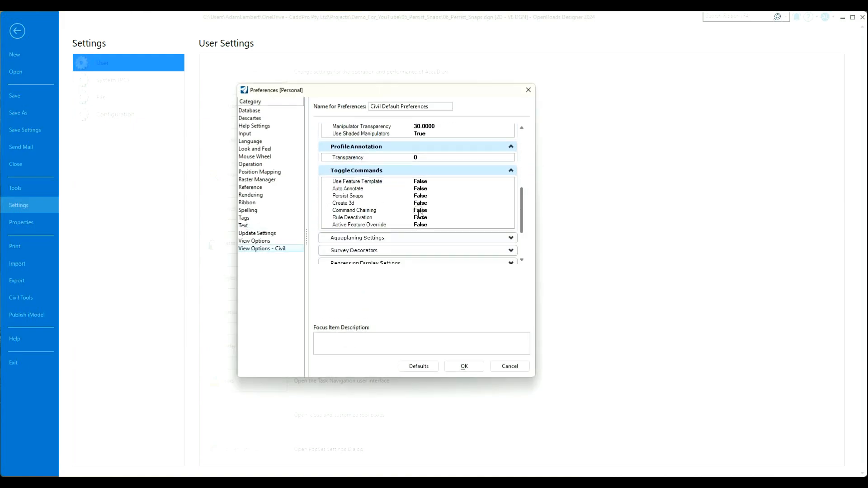
click(434, 197)
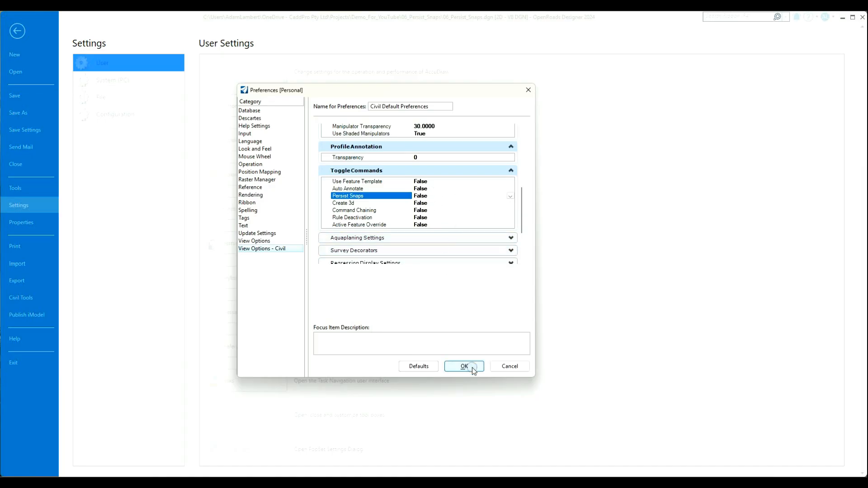
click(9, 36)
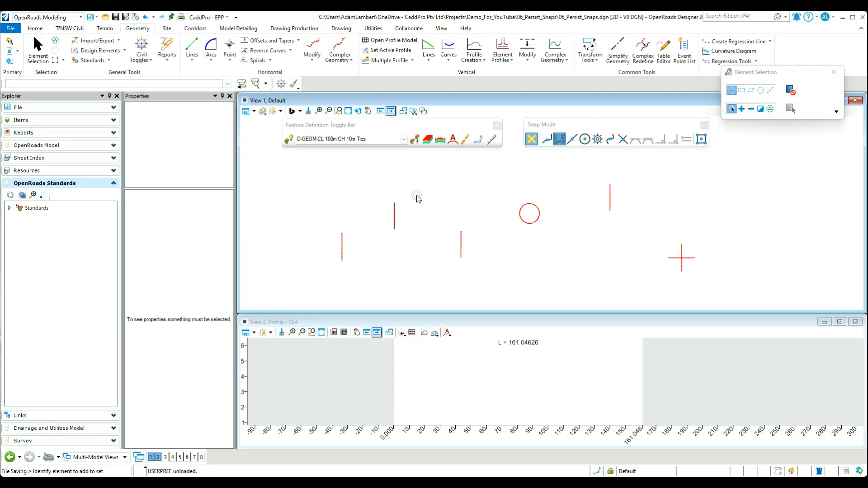
Step: Enable Persist Snaps and draw two lines joining the lower ends of the first three vertical kerb lines with key point snap
click(479, 139)
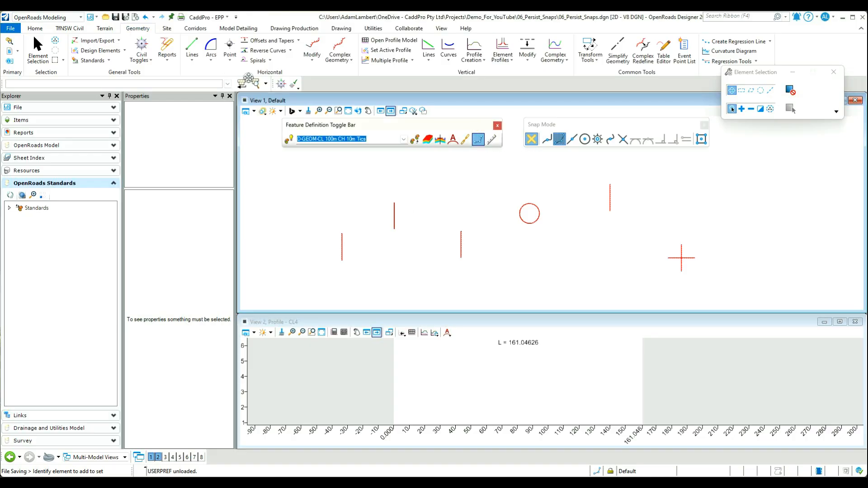
click(193, 46)
scroll(385, 235, down, 1)
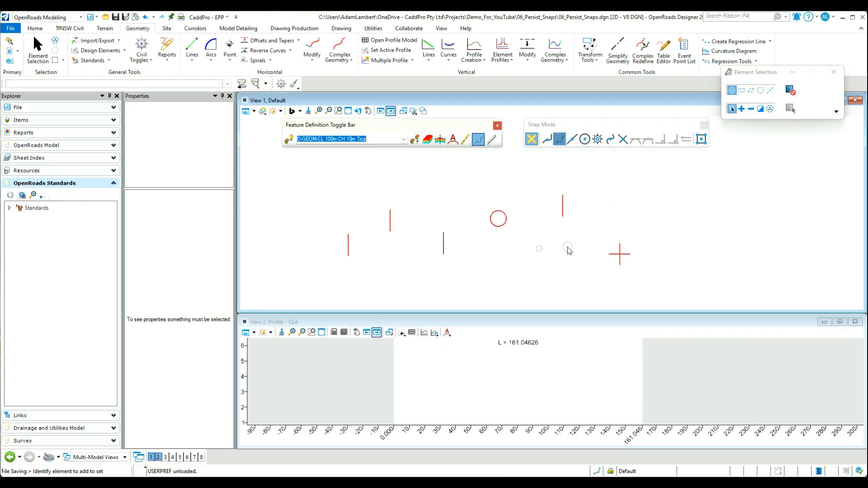
click(191, 44)
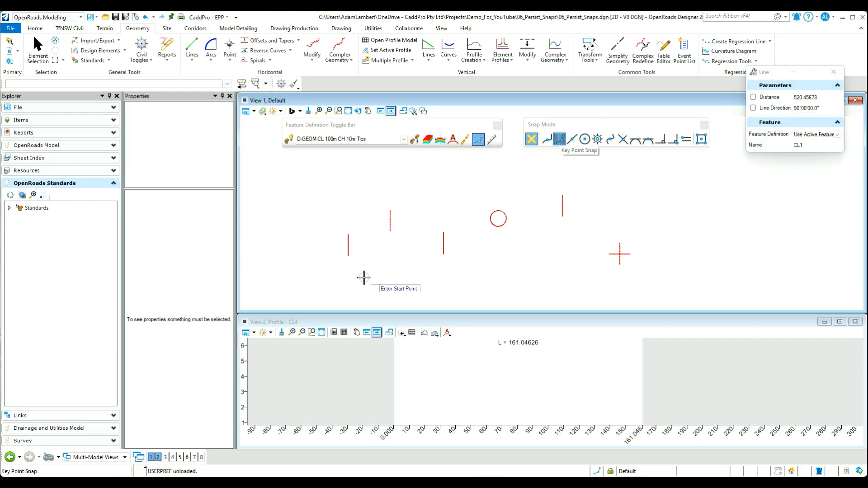
click(346, 260)
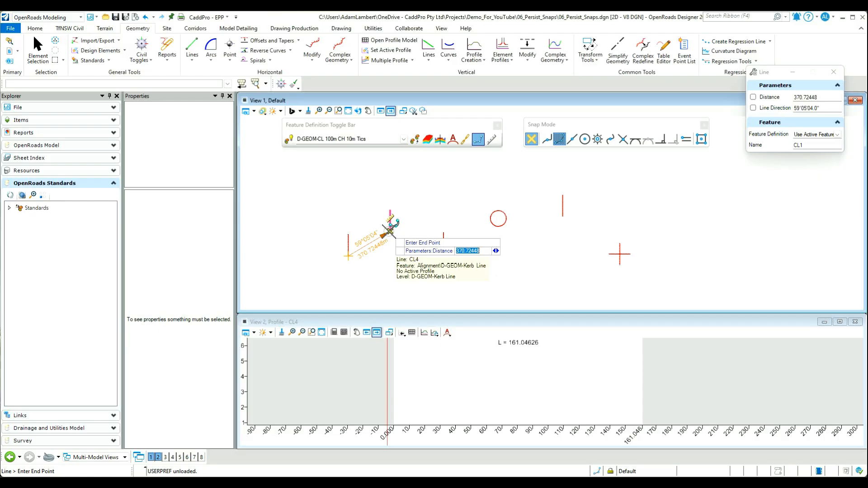
click(389, 231)
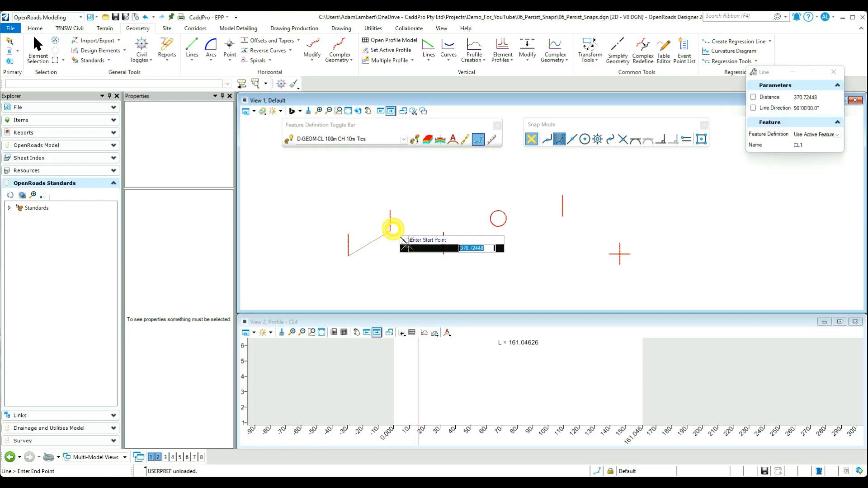
click(389, 231)
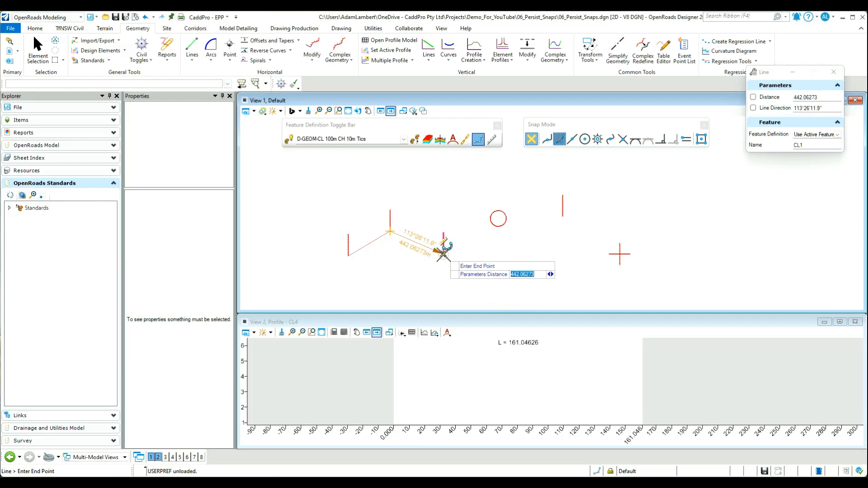
click(443, 254)
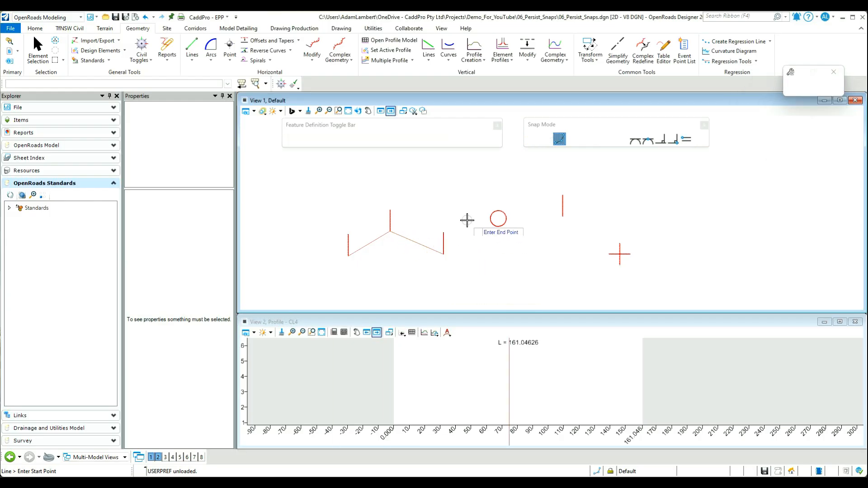
Step: Draw a line from the third vertical line's lower end tangent to the circle, and another from the circle to the fourth vertical line's lower end
click(443, 254)
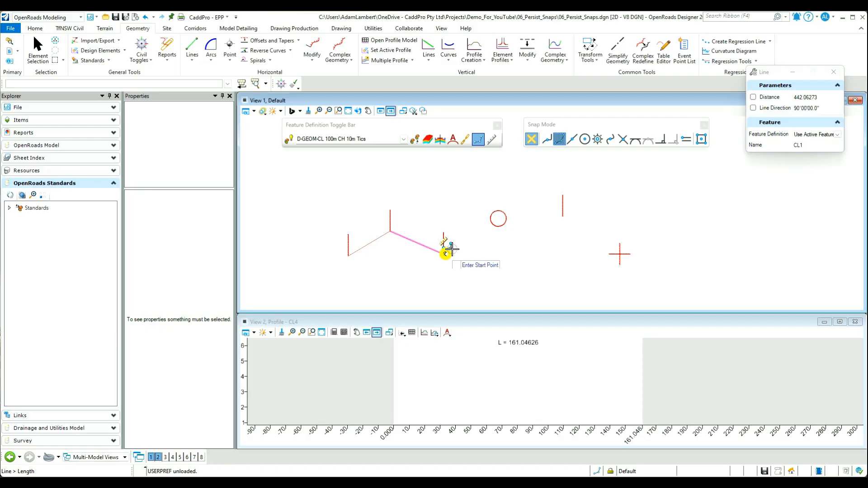
click(635, 140)
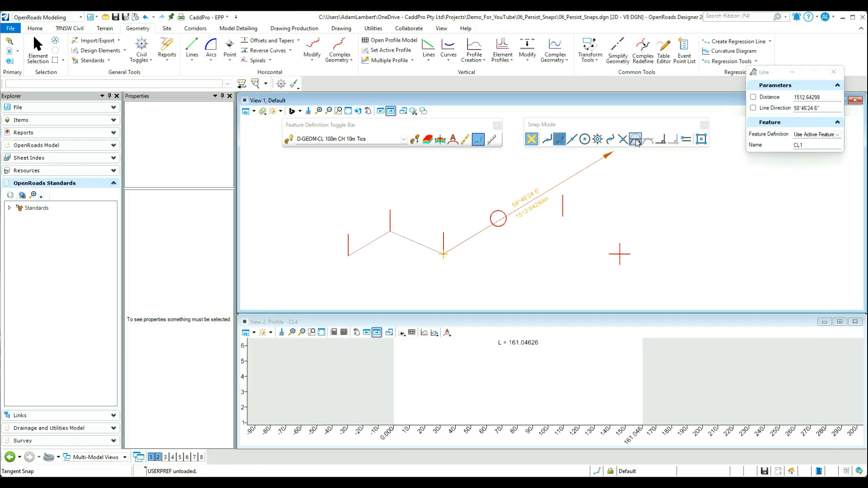
click(492, 208)
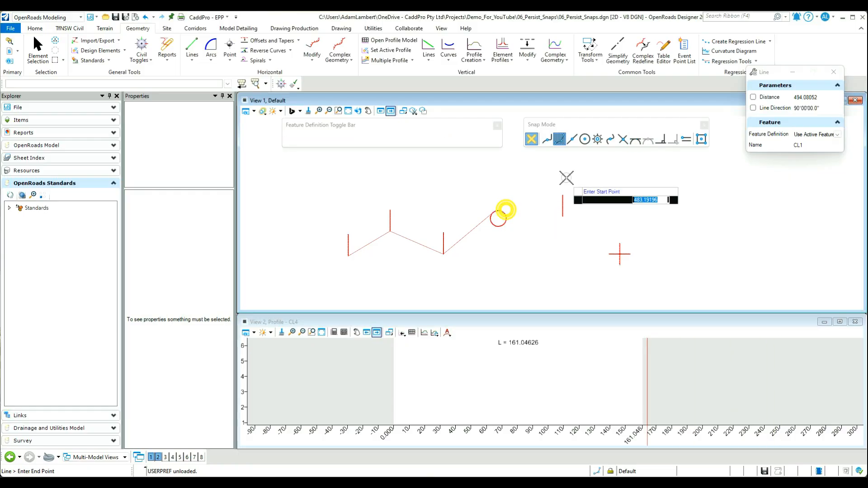
click(502, 211)
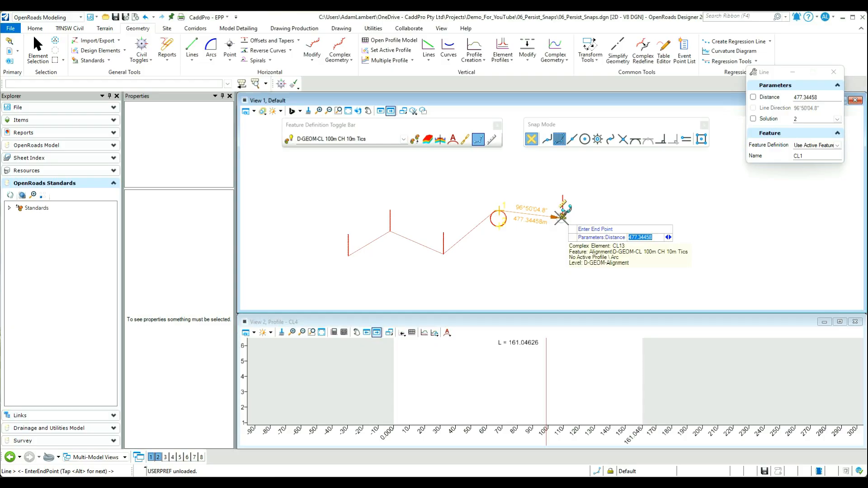
click(562, 217)
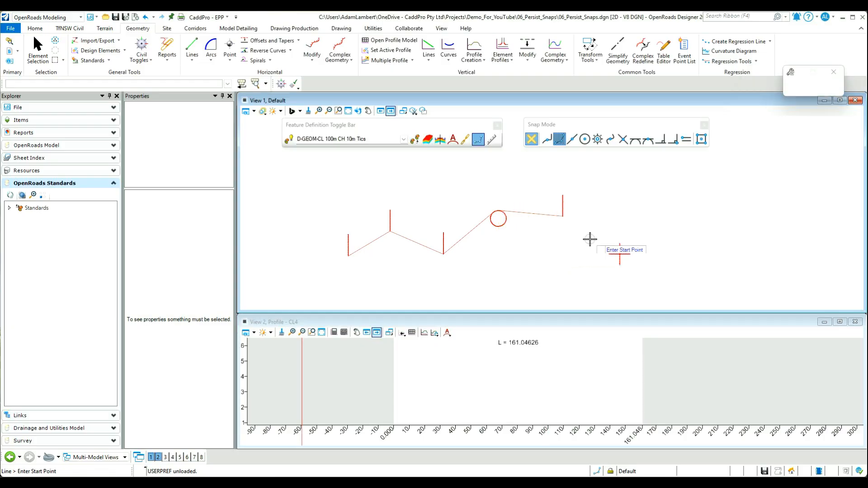
Step: Draw a line from the fourth vertical line's lower end to the centre of the cross using intersection snap
click(563, 213)
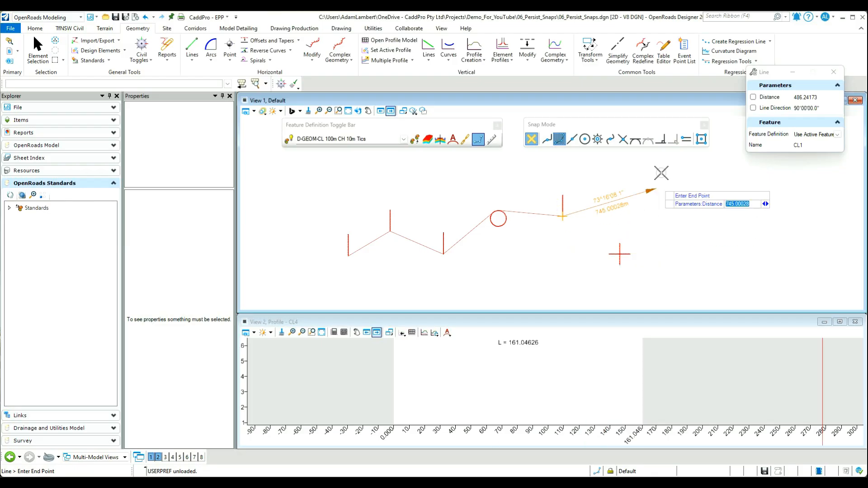
click(623, 140)
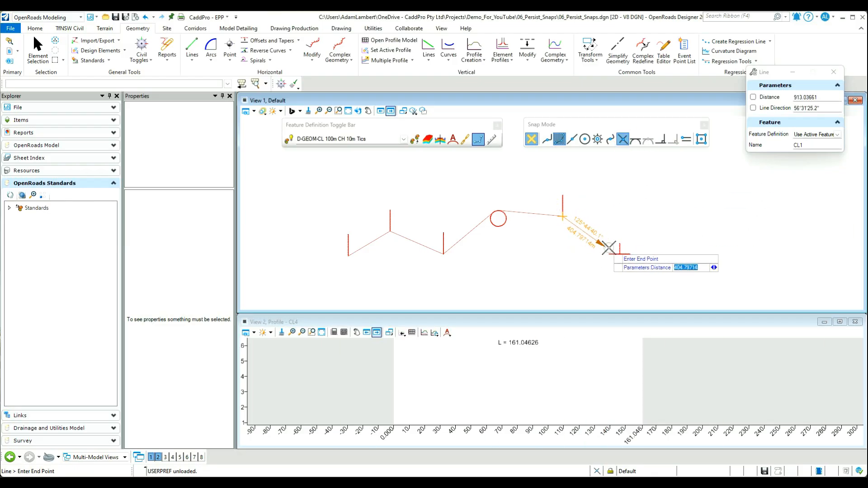
click(620, 253)
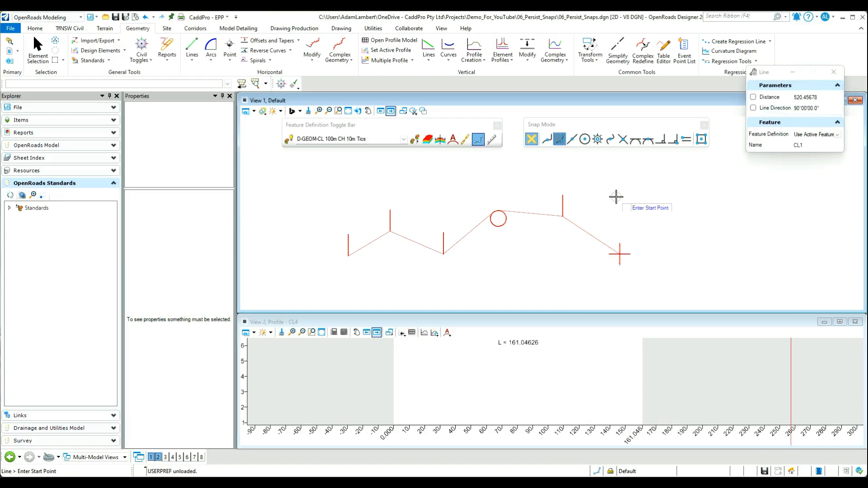
Step: End the Line command and move the second vertical kerb line slightly up and to the right
right_click(428, 190)
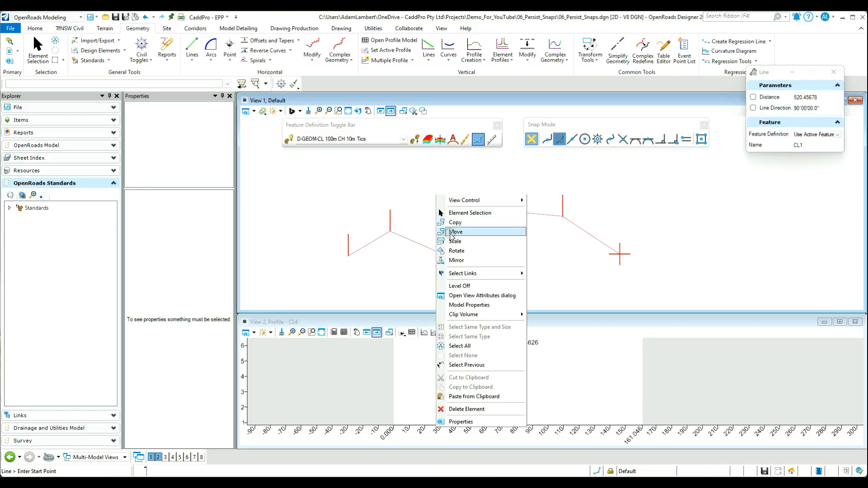
click(457, 213)
click(391, 224)
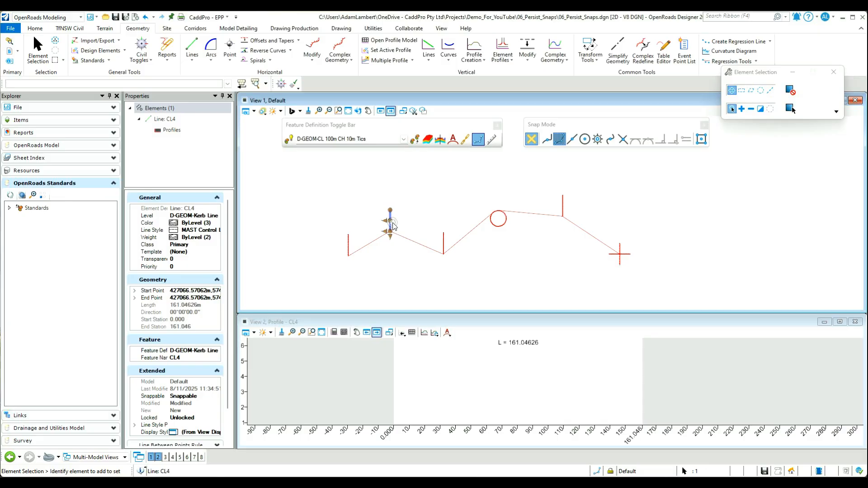
mouse_move(392, 225)
mouse_down()
mouse_move(382, 197)
mouse_move(405, 211)
mouse_move(385, 211)
mouse_move(401, 213)
mouse_up()
click(401, 214)
click(374, 210)
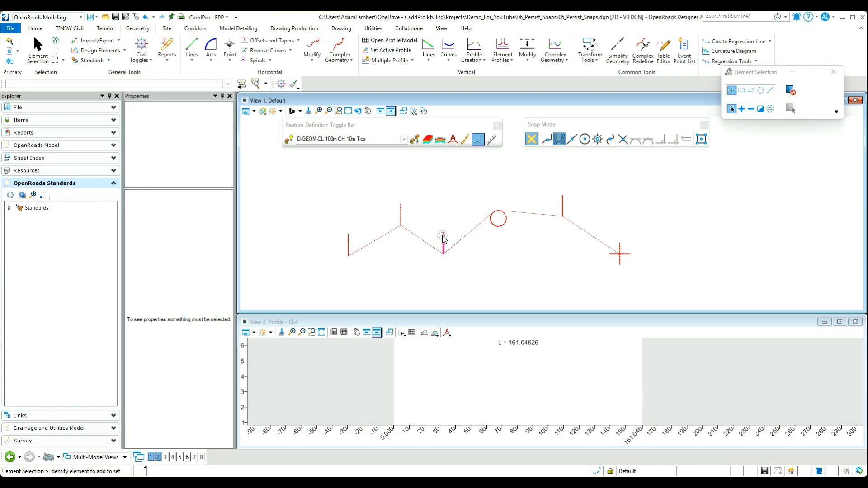
Step: Move the third vertical line slightly up, the circle slightly up and left, and the fourth vertical line slightly to the right
click(443, 239)
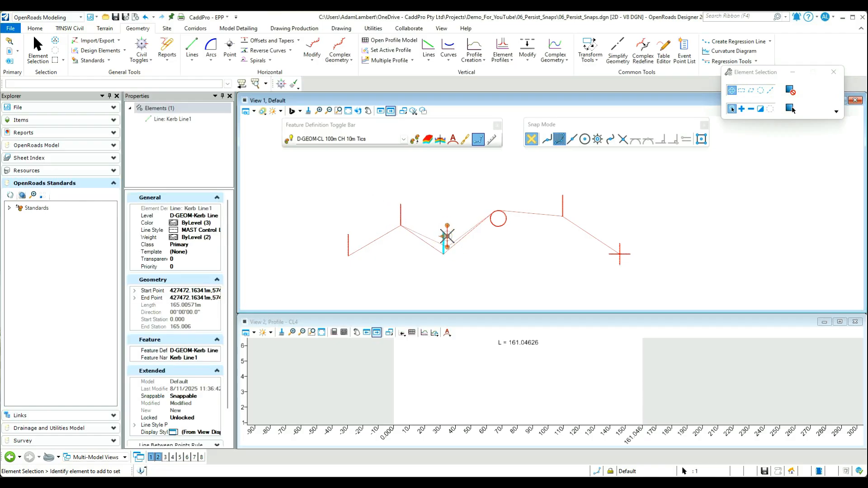
click(501, 262)
click(498, 220)
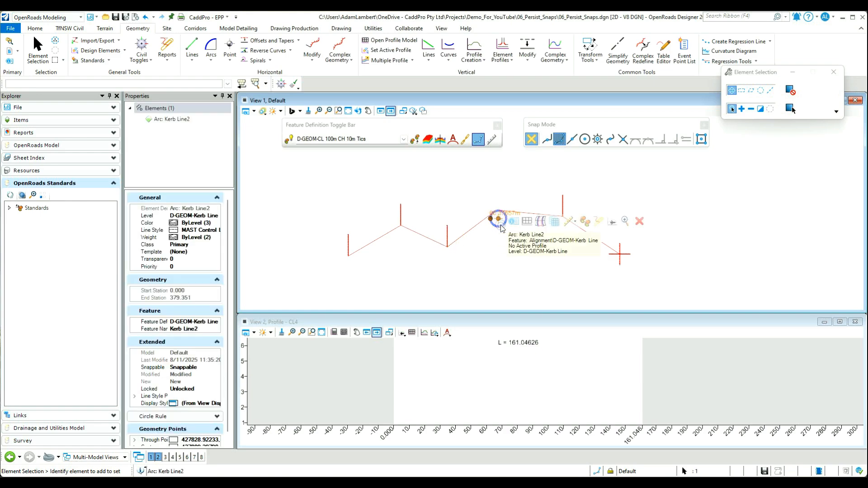
click(498, 220)
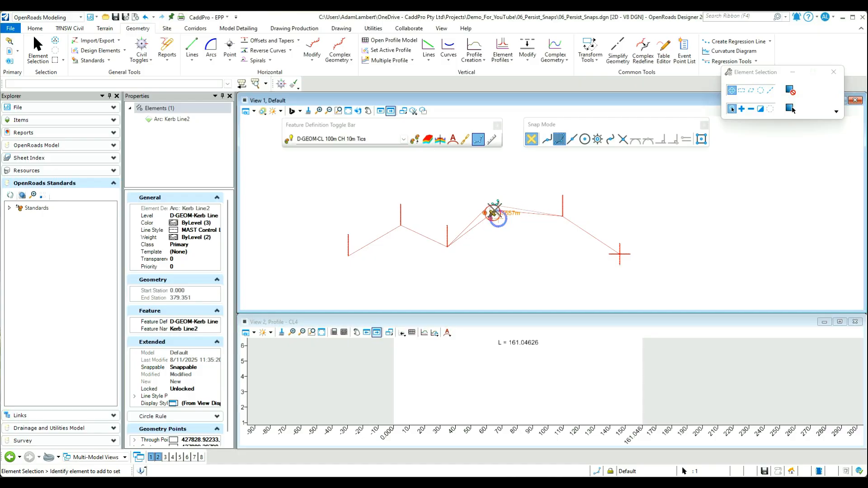
click(494, 211)
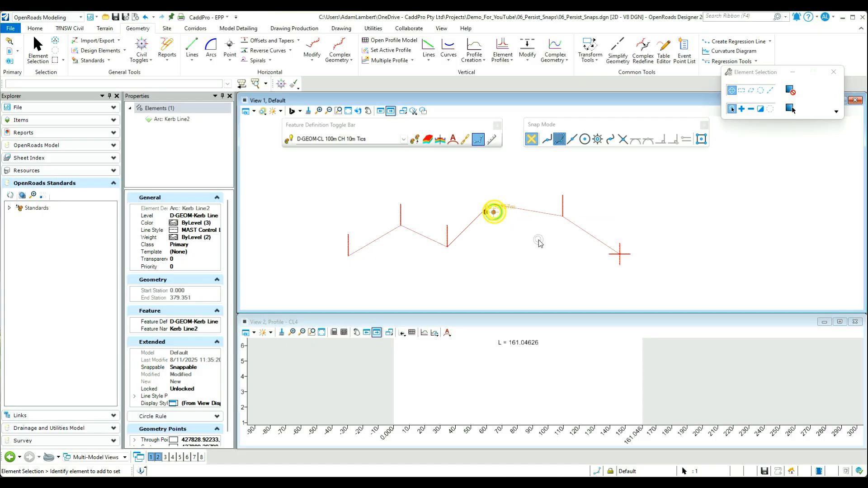
click(563, 208)
drag(563, 209, 569, 207)
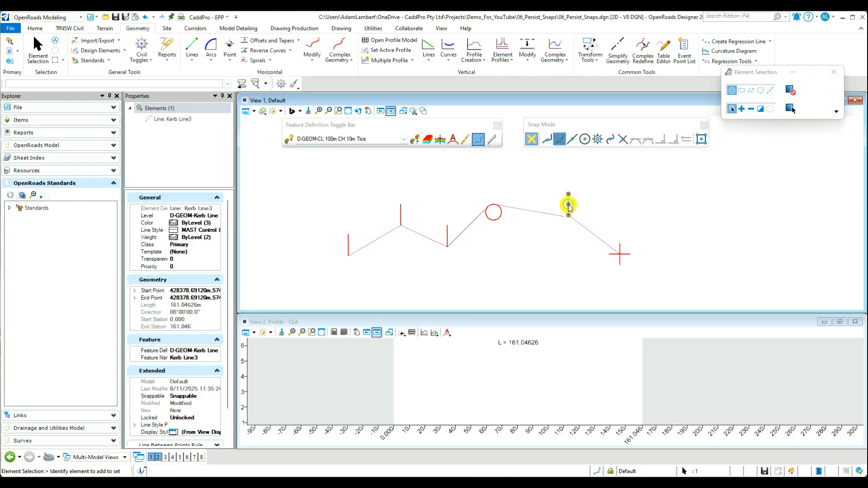
Step: Snap the detached end of the line from the circle onto the lower end of the fourth vertical line
click(557, 220)
click(559, 220)
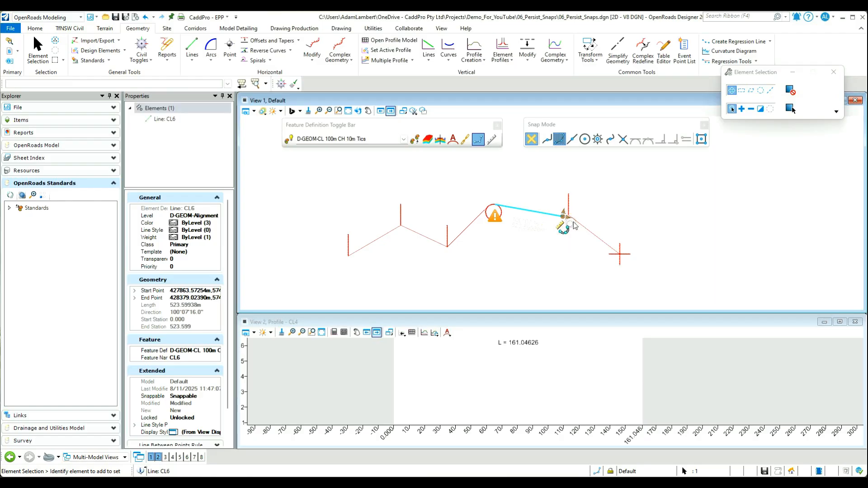
scroll(588, 214, up, 1)
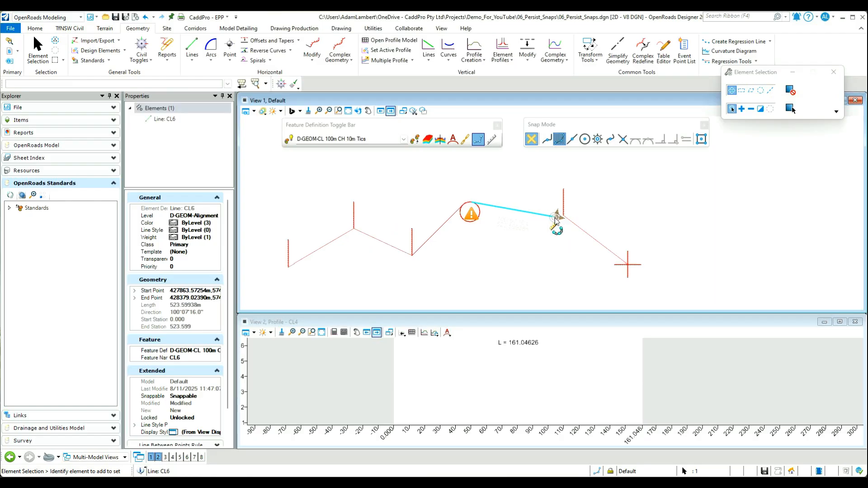
click(557, 221)
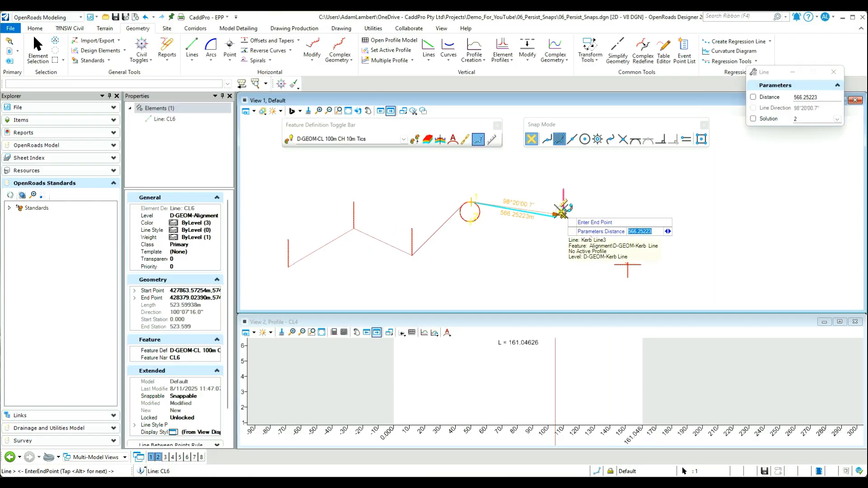
click(562, 213)
click(596, 215)
Step: Move the fourth vertical kerb line slightly to the left and deselect it
click(564, 210)
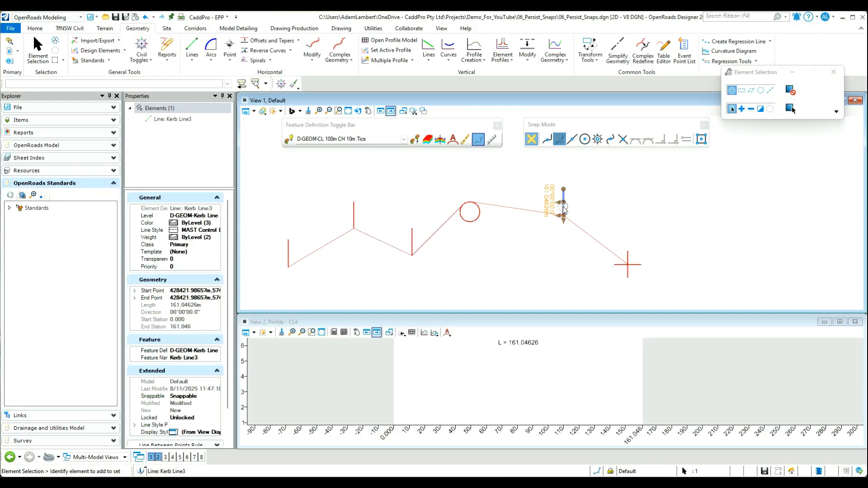
click(563, 204)
click(554, 206)
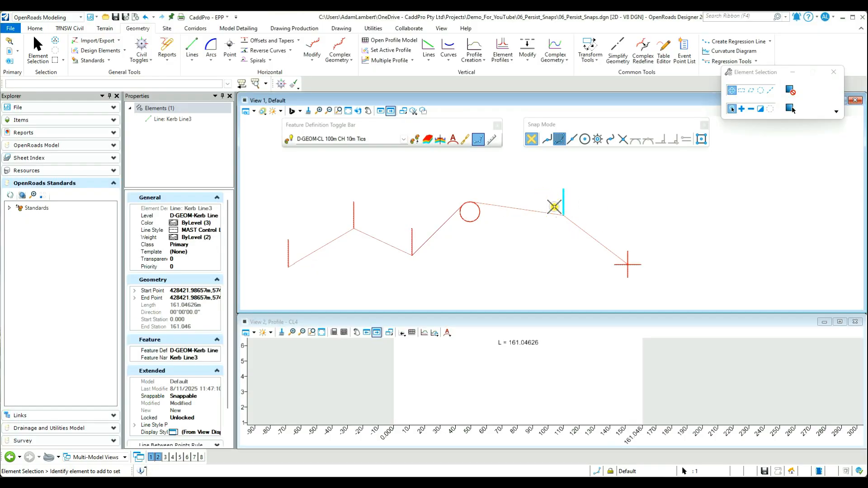
click(587, 210)
Step: Move both lines of the cross together slightly down and to the left, and save the file
scroll(574, 226, down, 1)
scroll(576, 245, up, 1)
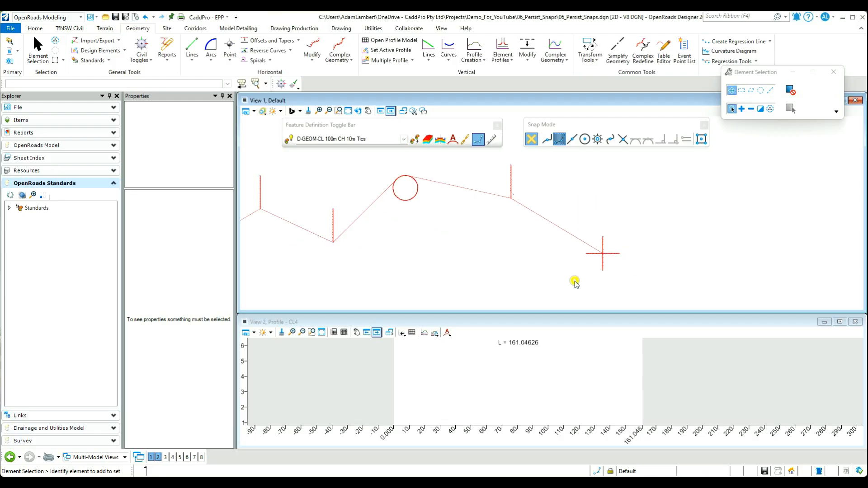
drag(575, 280, 652, 231)
right_click(645, 216)
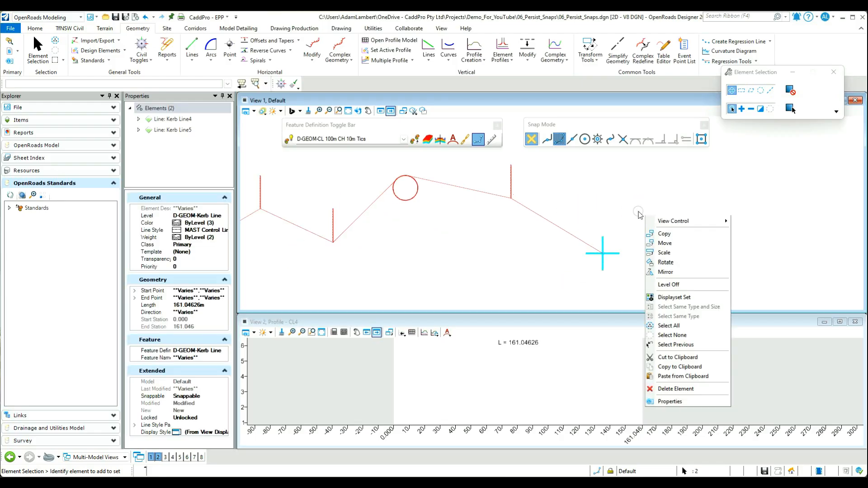
click(661, 244)
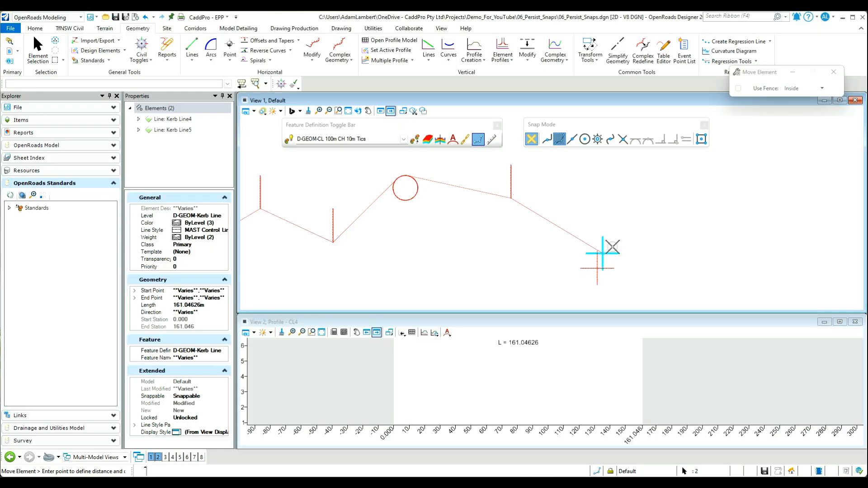
right_click(638, 225)
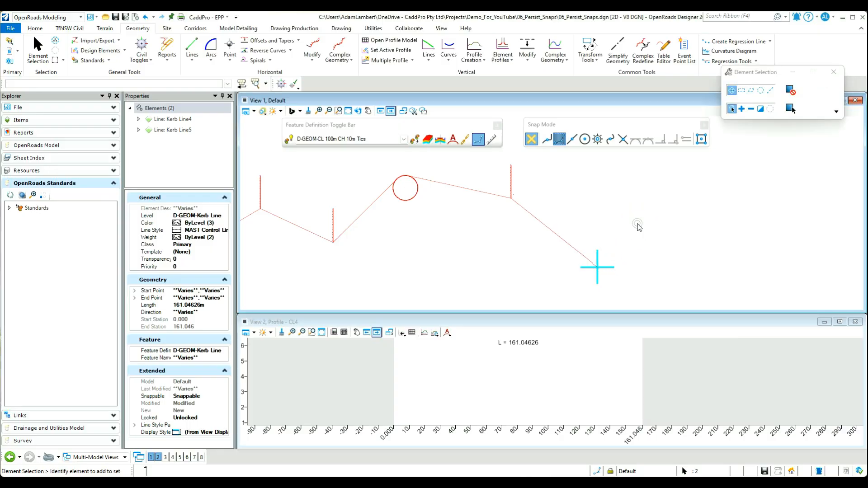
click(645, 221)
scroll(651, 219, down, 2)
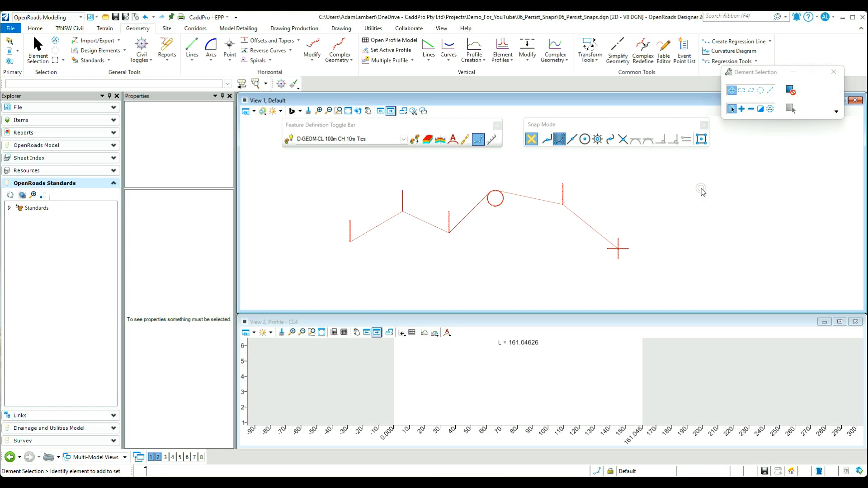
key(ctrl+s)
Step: Add a simple arc of 200 m radius between the first two connected lines near the second vertical line, trimming both
click(339, 110)
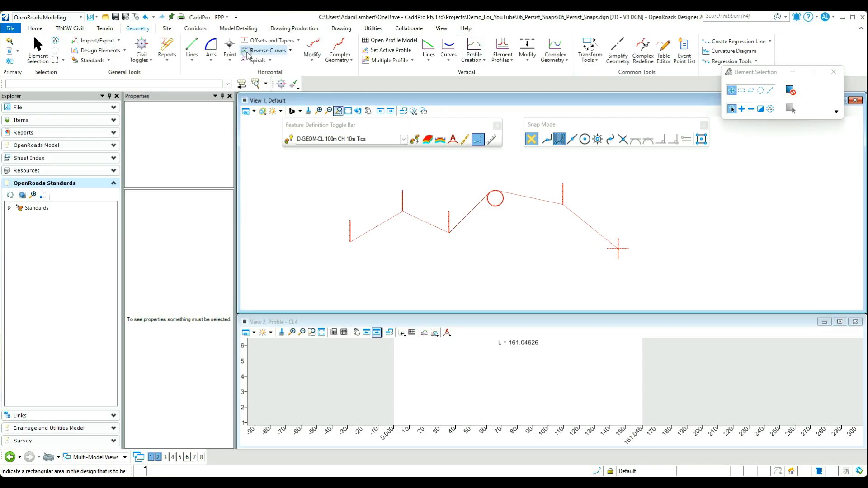
click(210, 58)
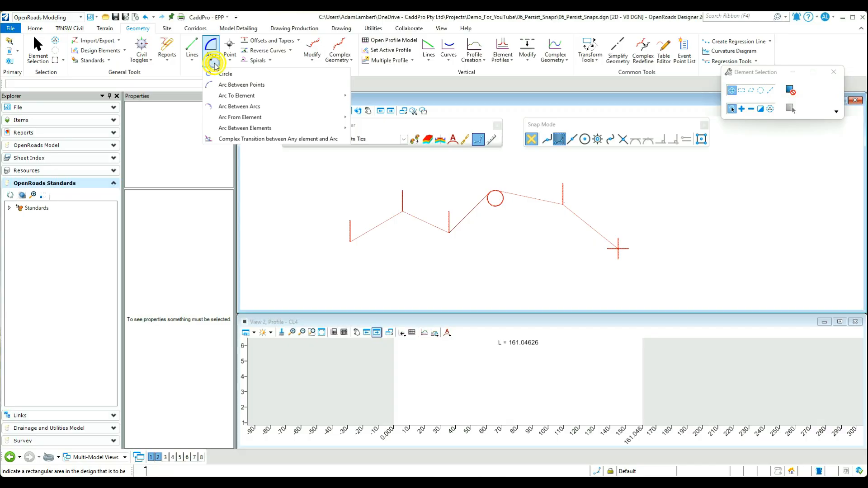
mouse_move(240, 128)
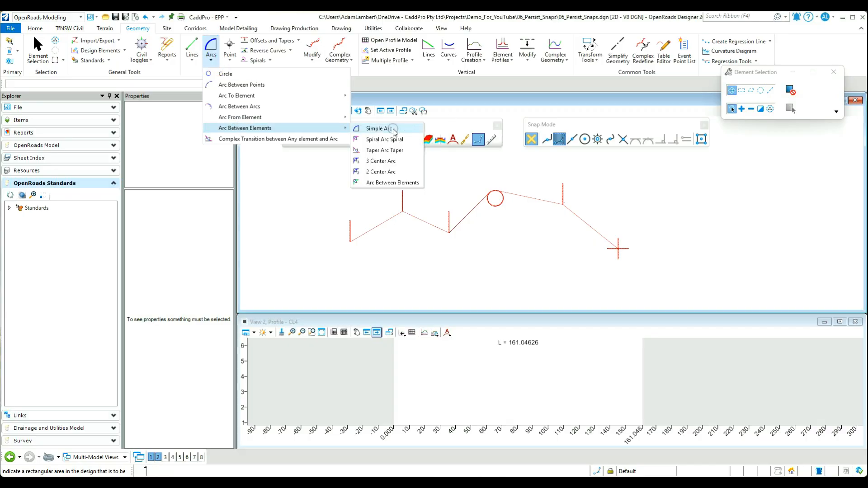
click(378, 102)
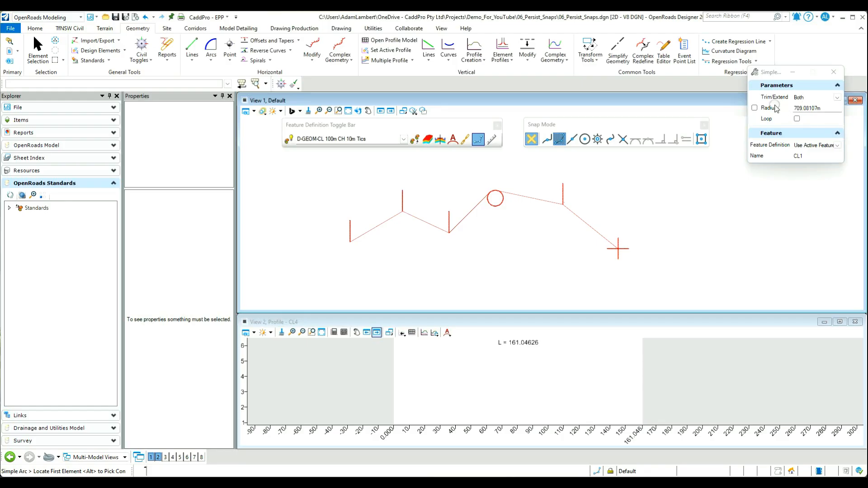
click(754, 108)
double_click(825, 109)
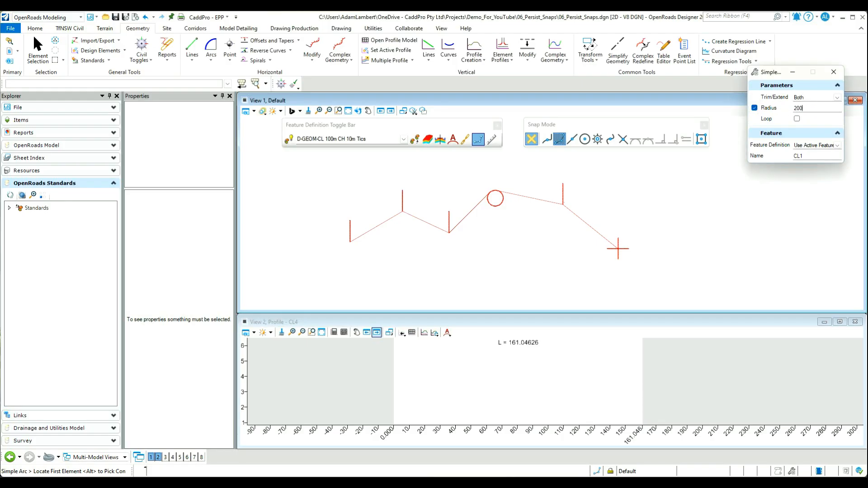
scroll(380, 220, up, 1)
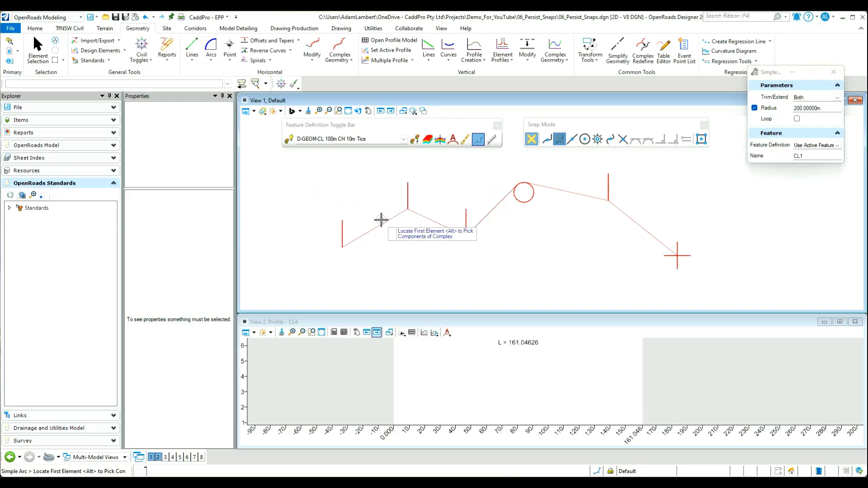
click(382, 224)
click(429, 224)
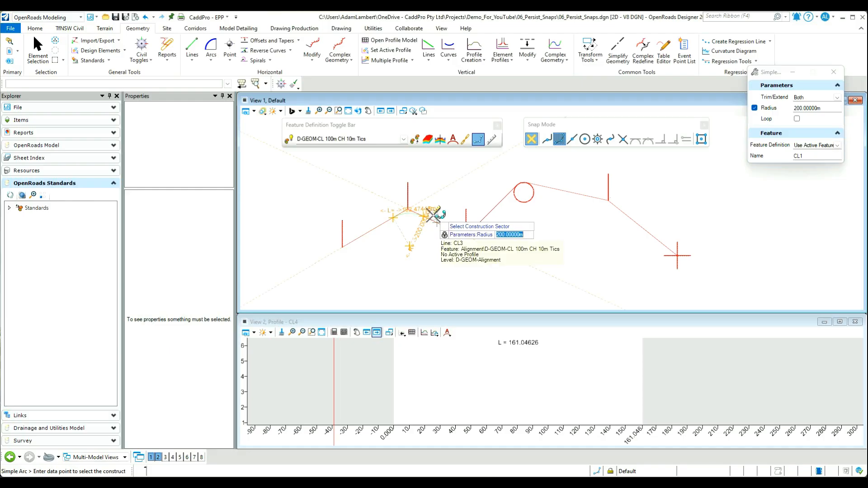
click(433, 215)
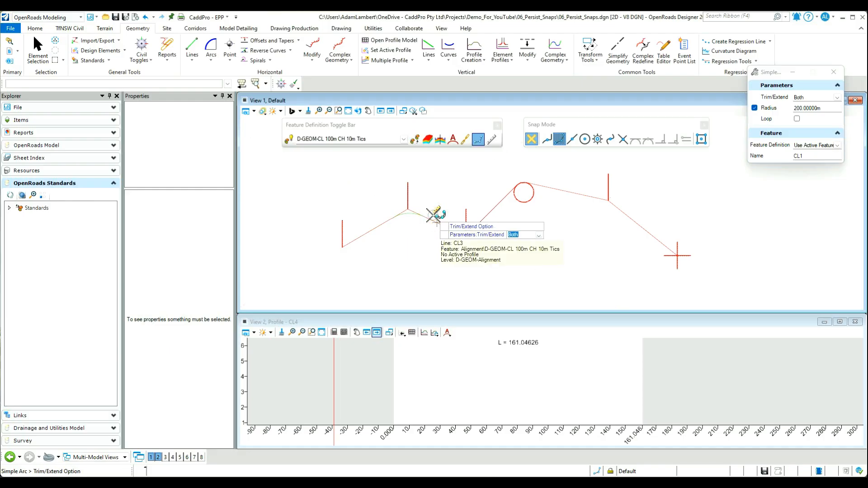
click(434, 216)
Step: Add a 200 m radius simple arc at the third vertical line between the two connected lines, trimming both
click(446, 224)
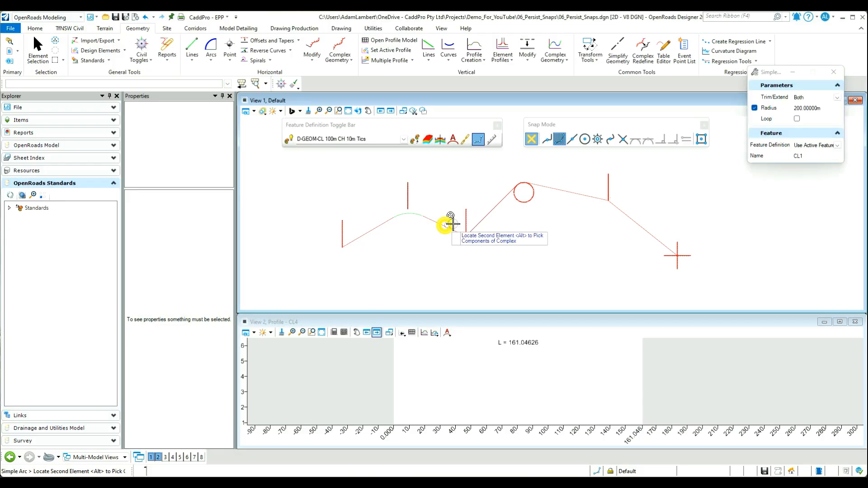
click(475, 217)
click(502, 228)
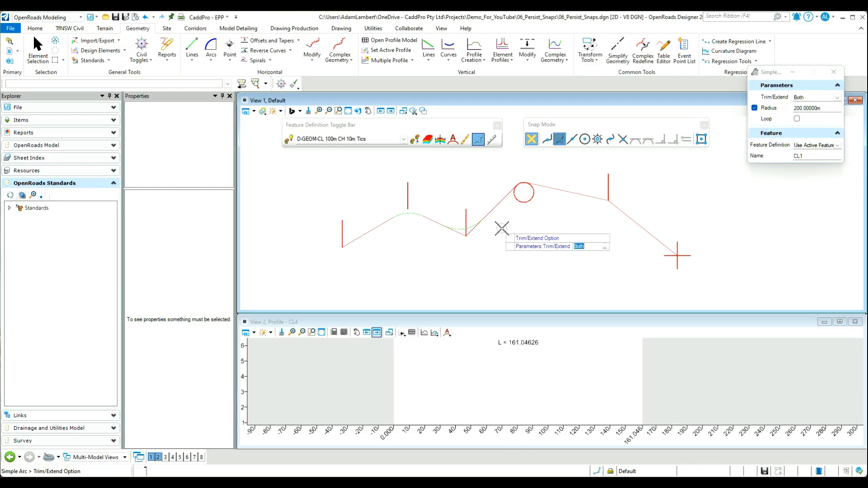
click(501, 228)
Step: Try a 200 m radius simple arc between the lines meeting at the circle from the sector above them, and undo it
click(496, 205)
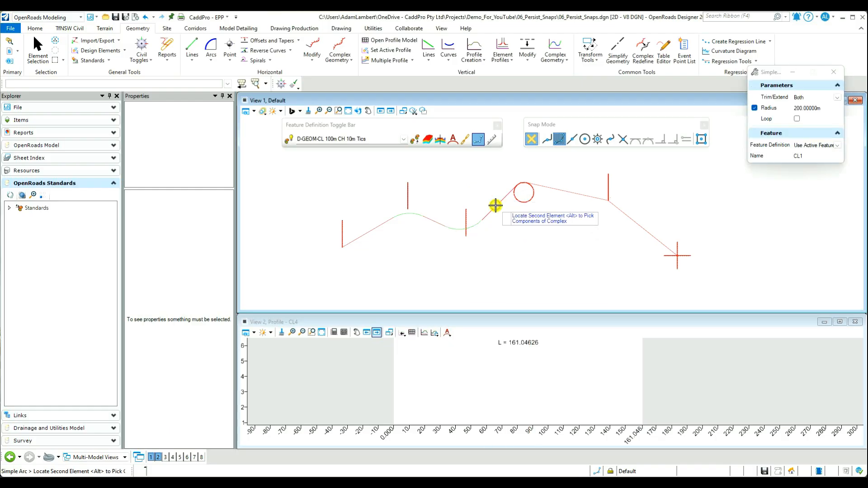
click(558, 190)
click(571, 172)
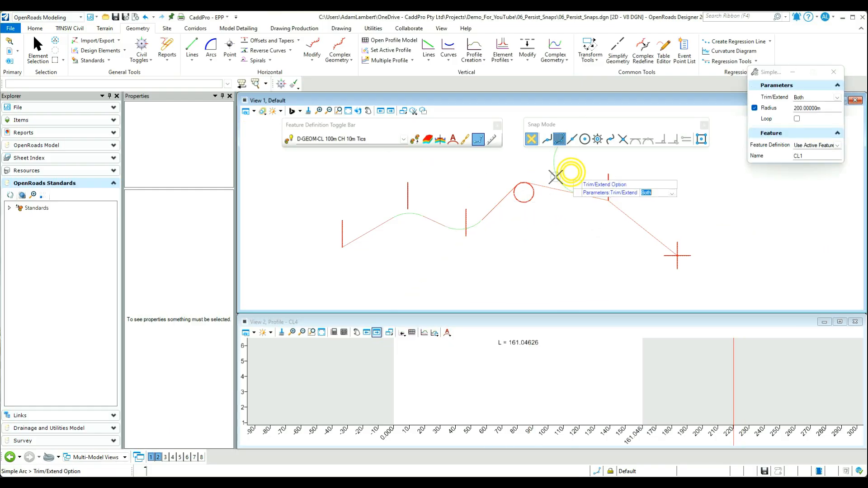
click(555, 195)
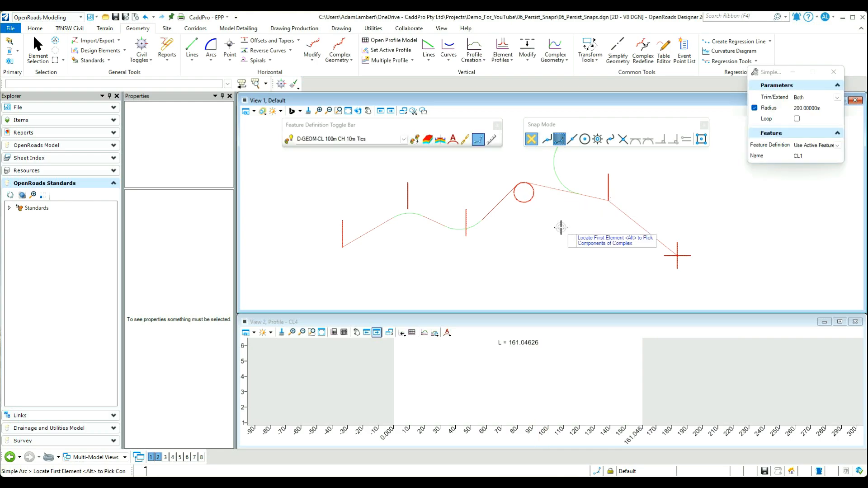
key(ctrl+z)
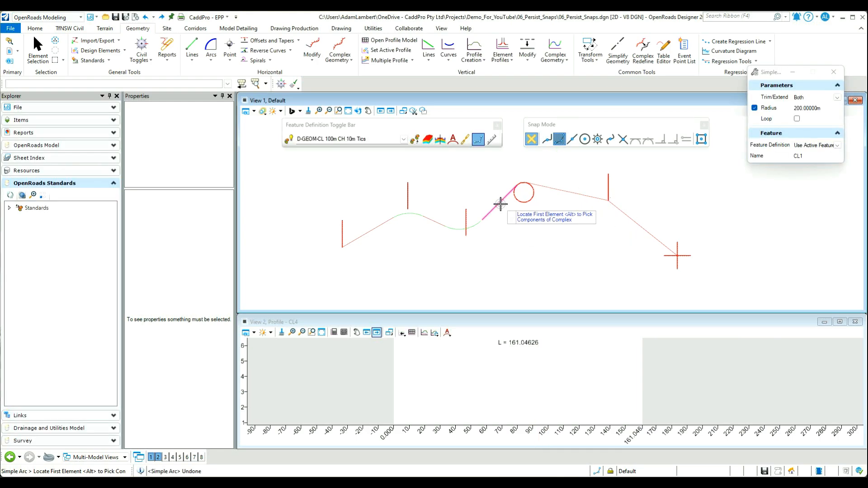
Step: Add a 200 m radius simple arc between the two lines meeting at the circle, using the sector below them and trimming both
click(561, 191)
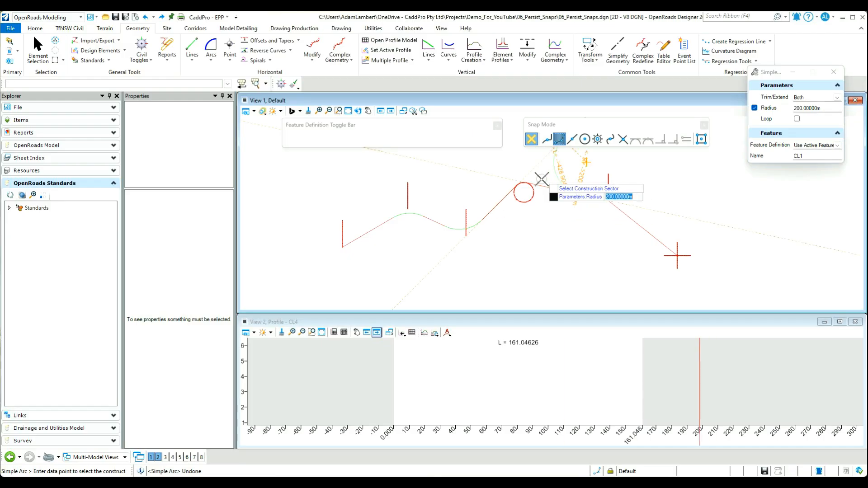
click(534, 206)
click(535, 206)
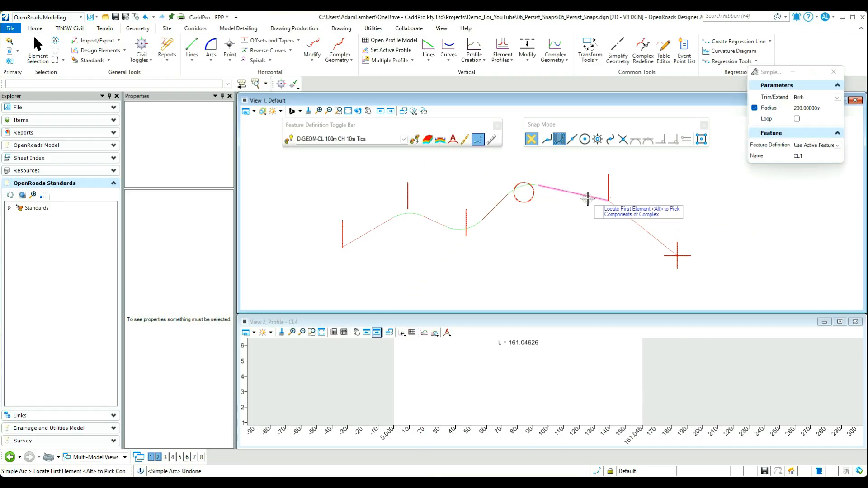
Step: Try to add a 200 m radius simple arc between the two lines meeting at the fourth vertical line
click(587, 196)
click(633, 222)
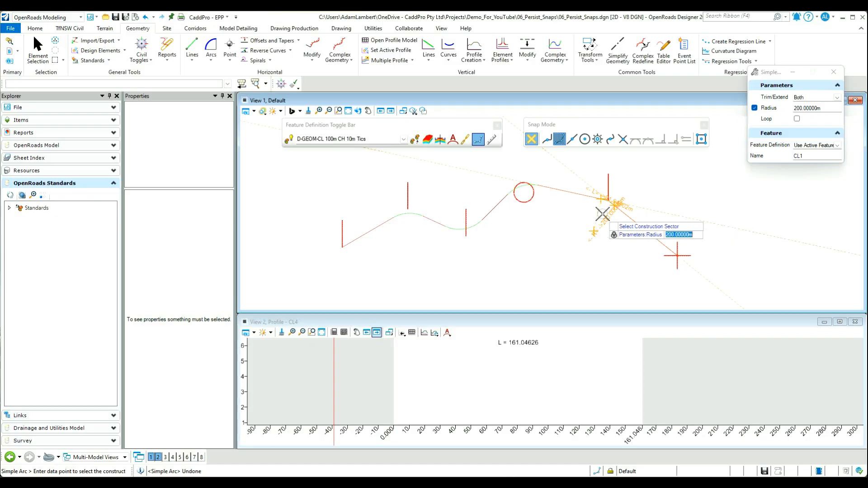
click(576, 226)
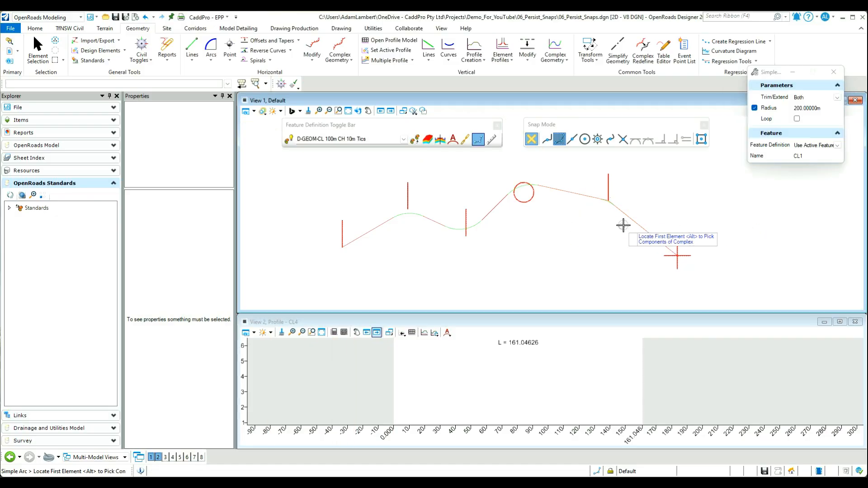
scroll(607, 212, up, 4)
scroll(606, 243, down, 1)
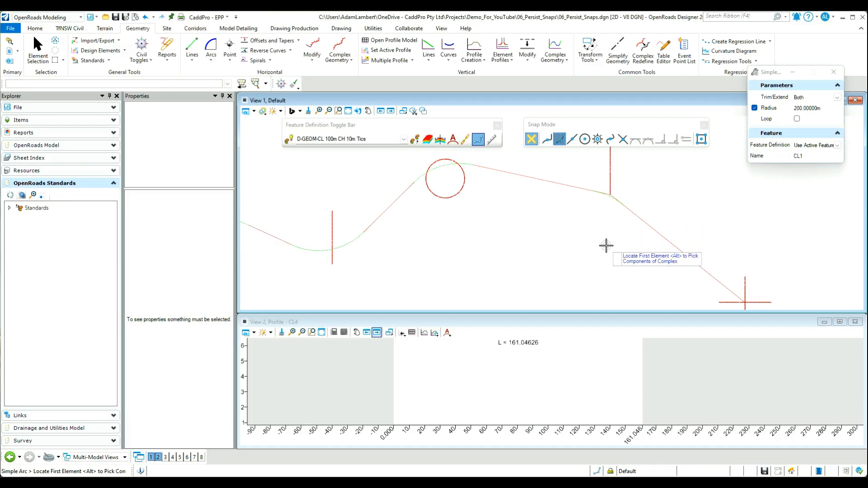
Step: Add a 200 m radius simple arc below the fourth vertical line between its two adjoining lines, trimming both
click(568, 186)
click(601, 205)
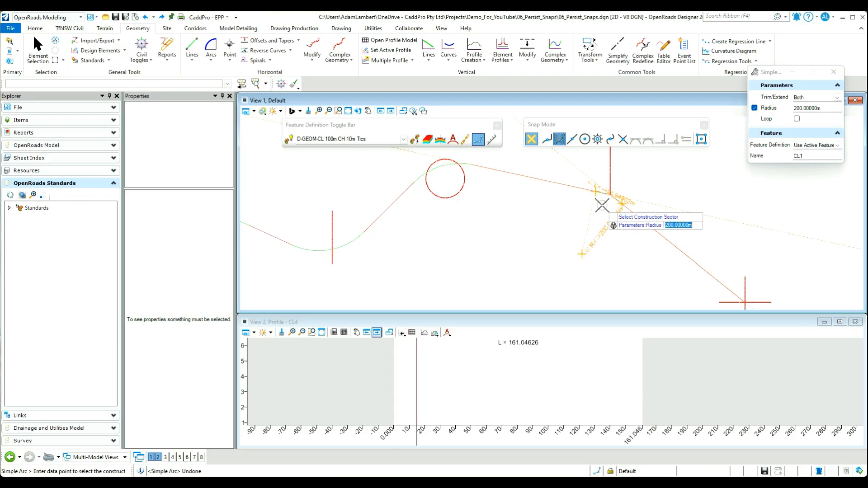
click(597, 217)
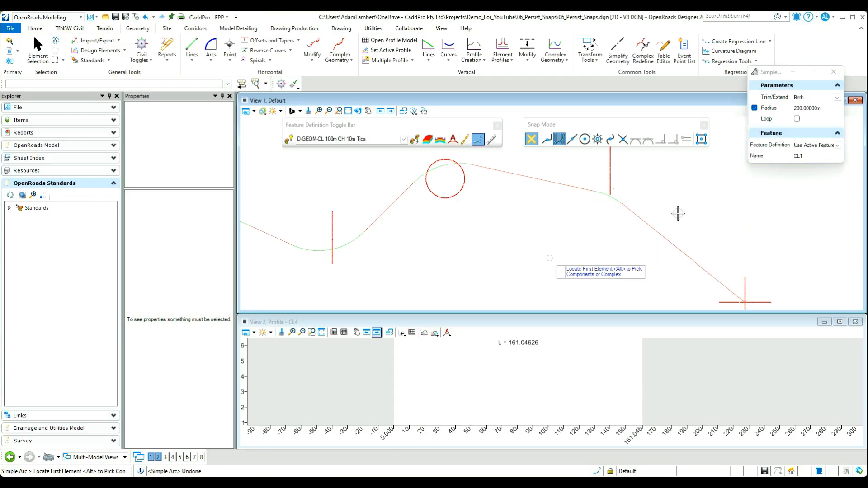
Step: Join the chain of lines and arcs into one complex element using Complex By Element with the Automatic method
scroll(678, 228, down, 3)
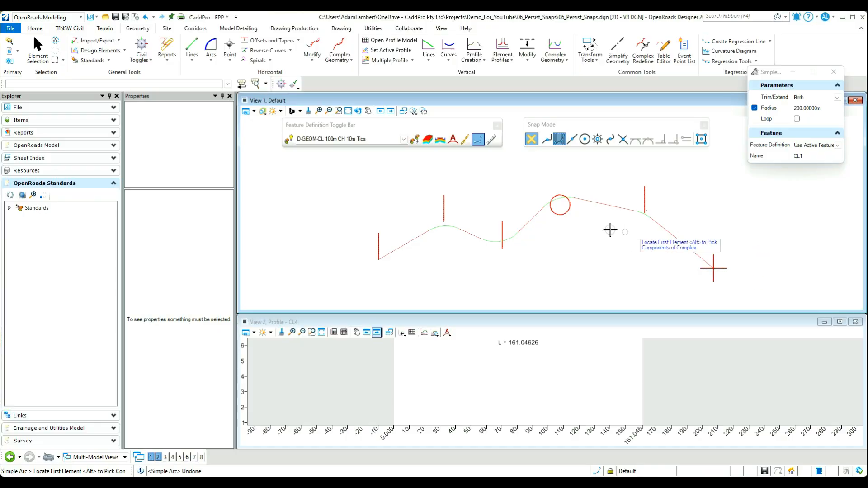
click(352, 64)
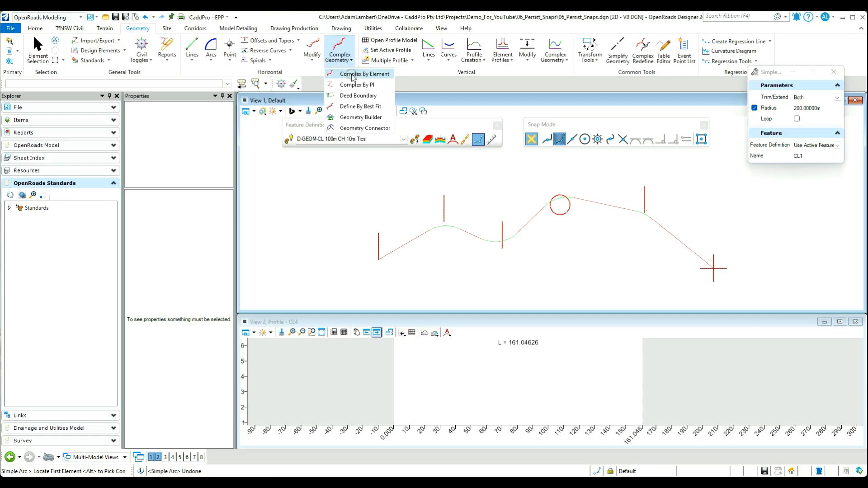
click(352, 75)
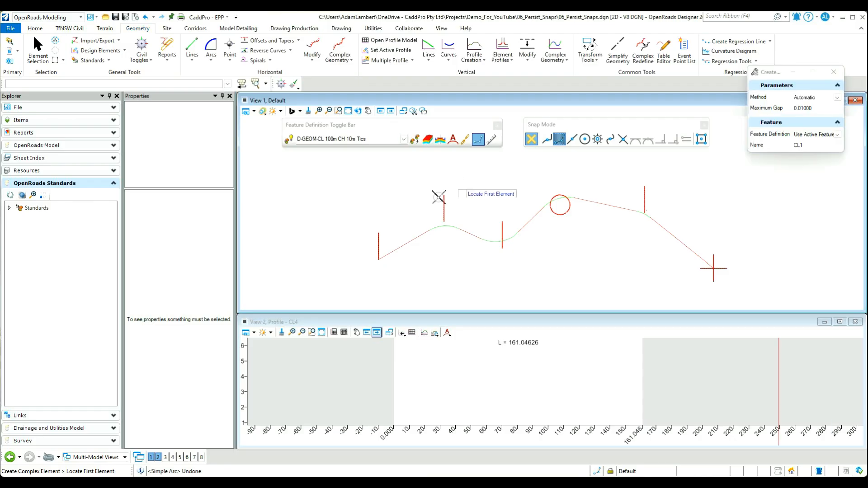
click(394, 251)
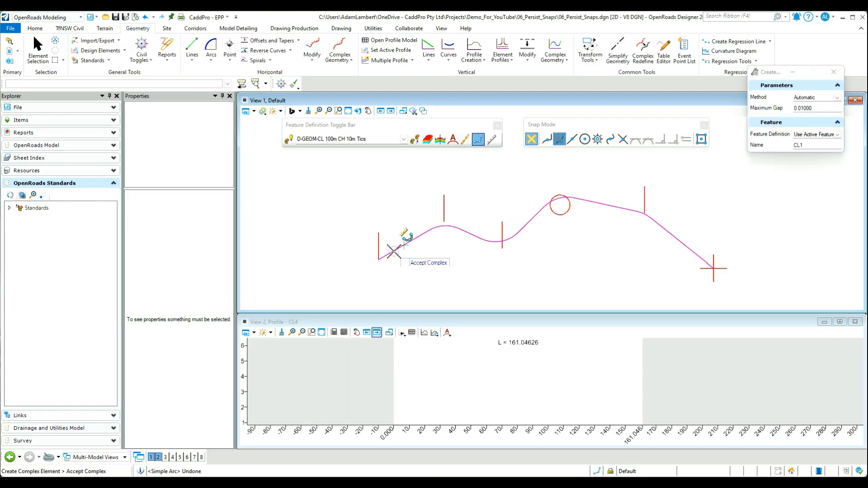
click(392, 249)
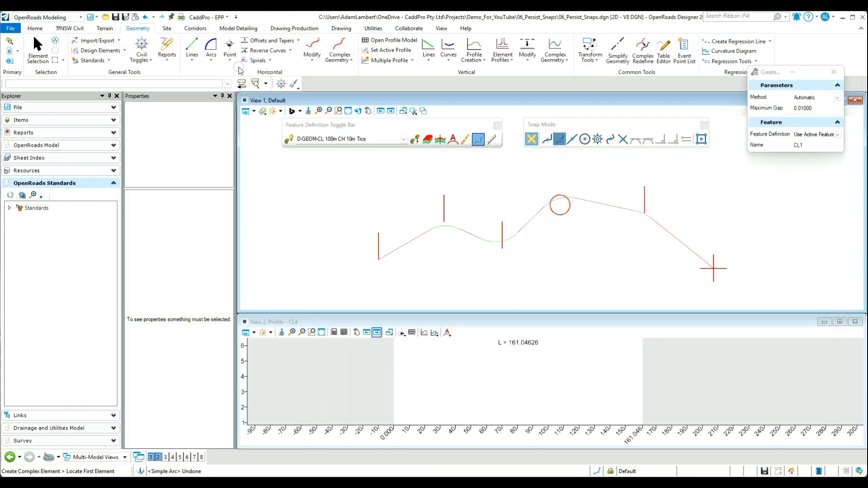
Step: Move the second vertical line slightly up and to the left by its midpoint
click(37, 47)
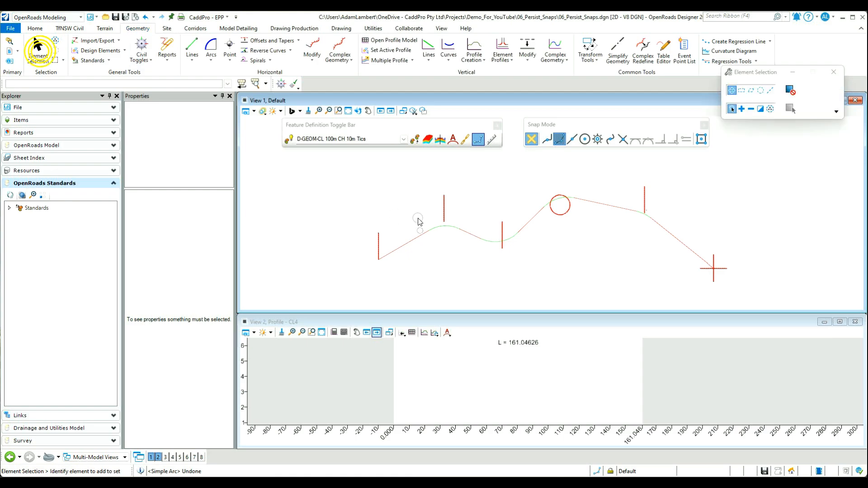
click(444, 208)
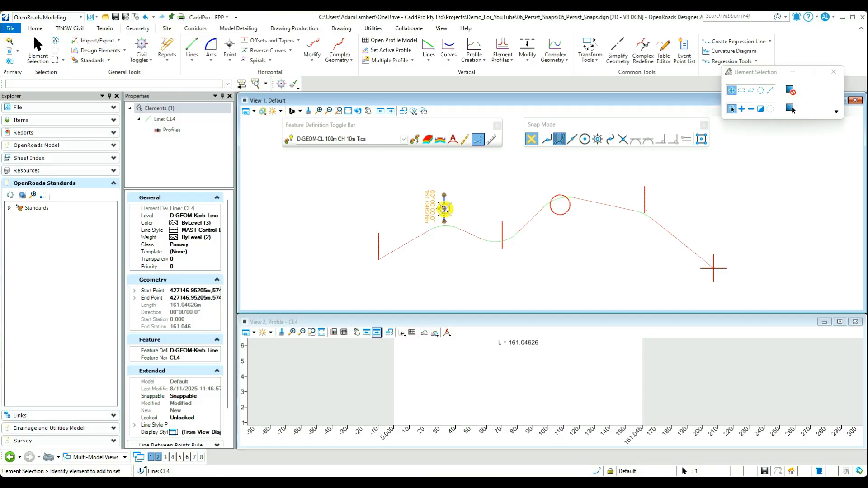
mouse_move(445, 209)
mouse_down()
mouse_move(419, 195)
mouse_move(432, 203)
mouse_up()
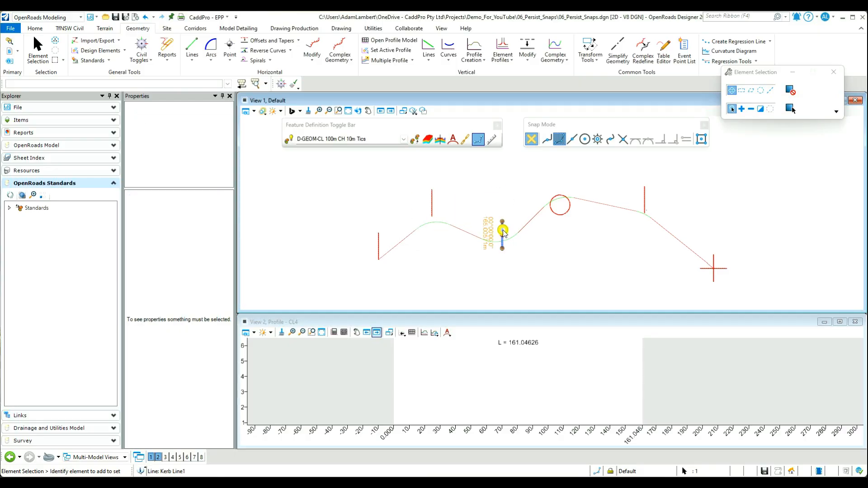
Step: Try to move the third vertical line by its midpoint
click(504, 236)
mouse_move(504, 235)
mouse_down()
mouse_move(505, 249)
mouse_move(502, 206)
mouse_move(507, 258)
mouse_move(501, 220)
mouse_move(502, 232)
mouse_up()
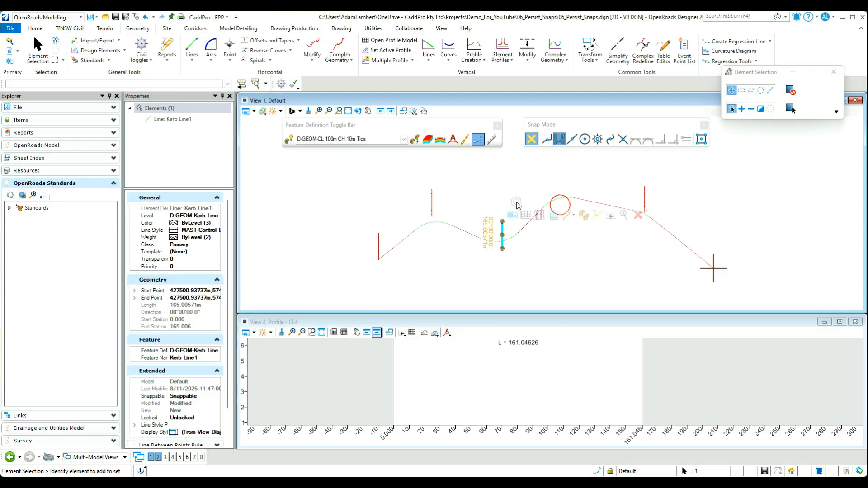
click(515, 202)
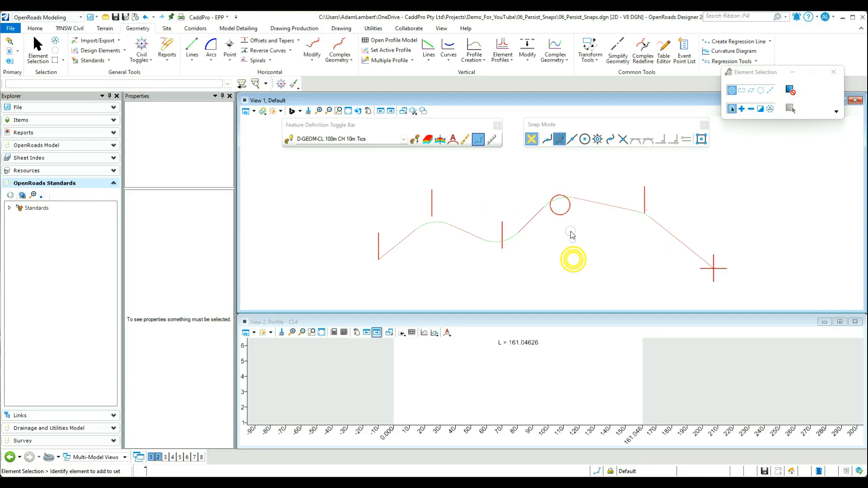
Step: Move the circle slightly down and to the right, and shift the fourth vertical line downward
click(565, 219)
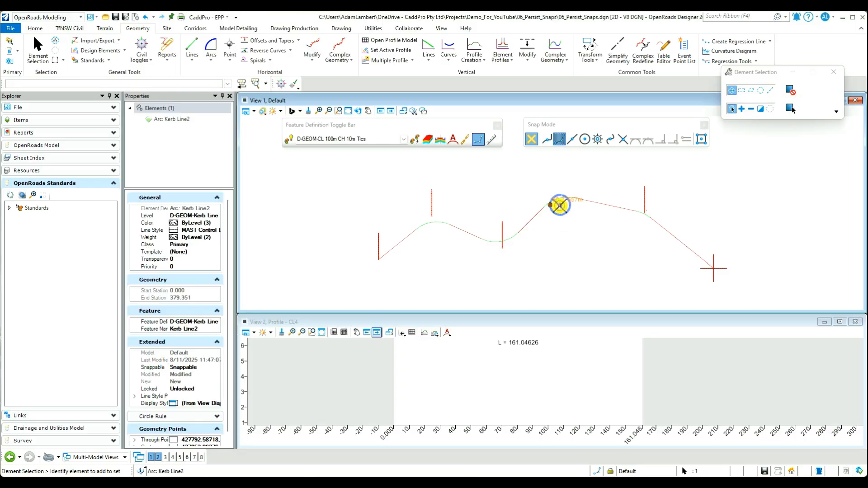
click(602, 264)
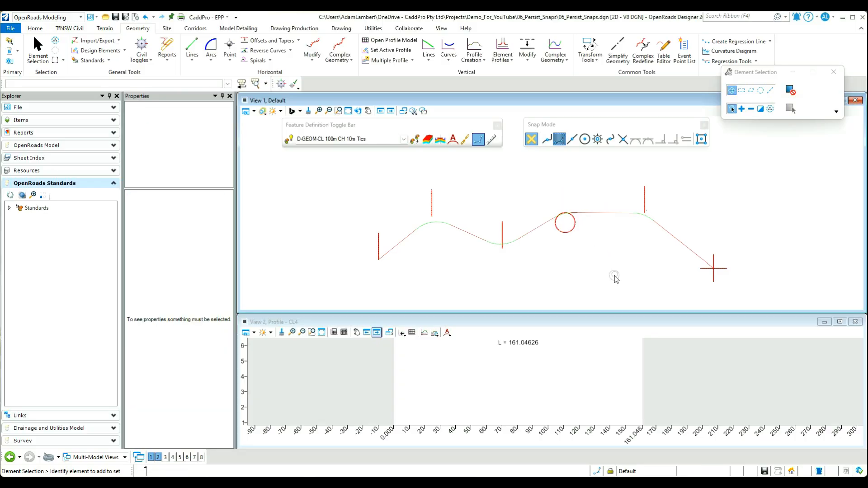
click(646, 198)
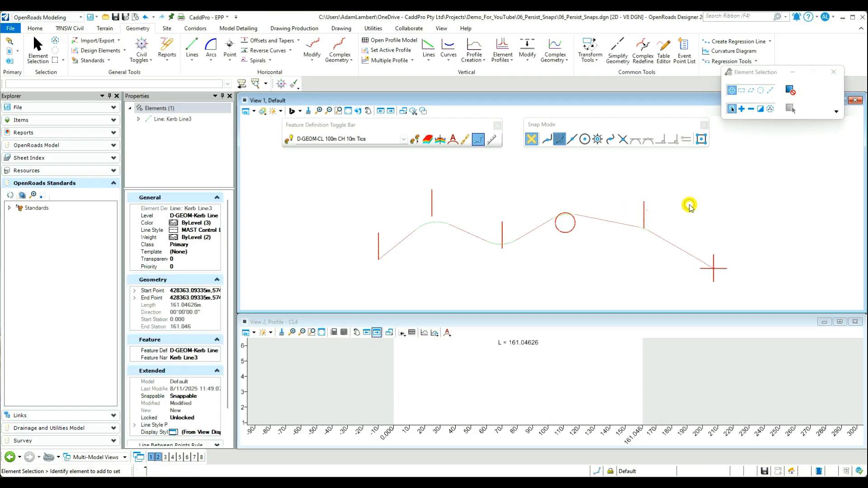
click(759, 228)
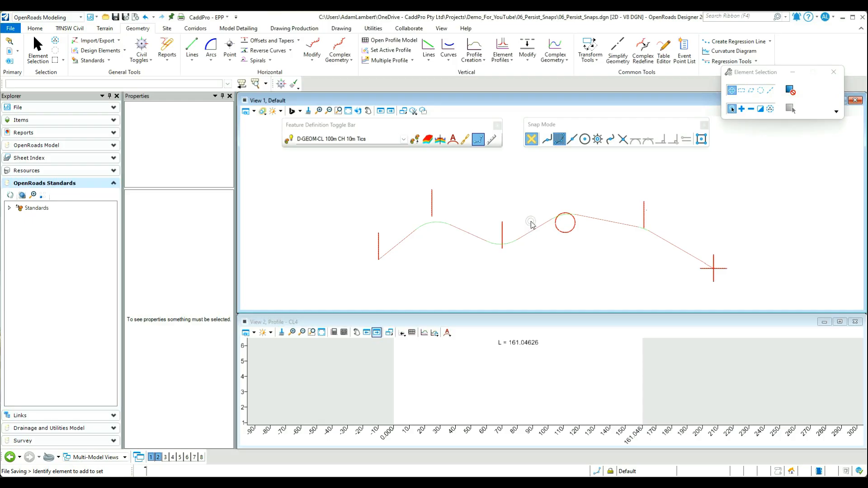
Step: Open the profile model of the complex alignment in View 2
scroll(505, 187, down, 2)
scroll(539, 242, up, 2)
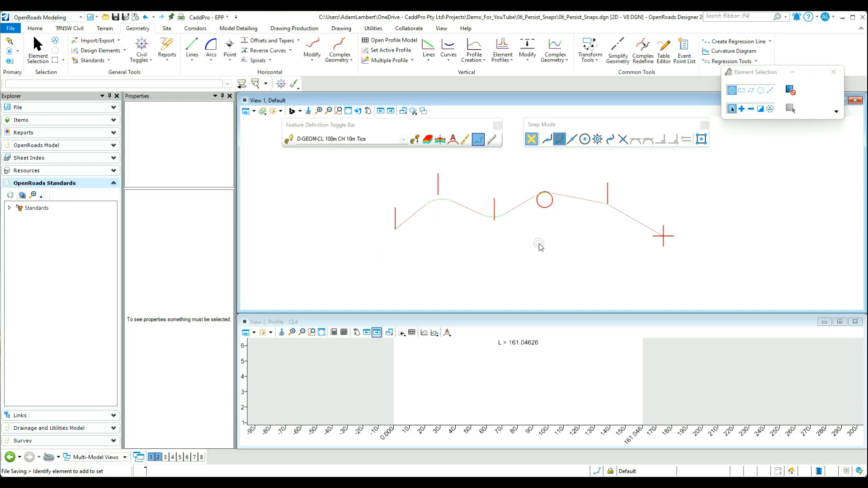
click(511, 198)
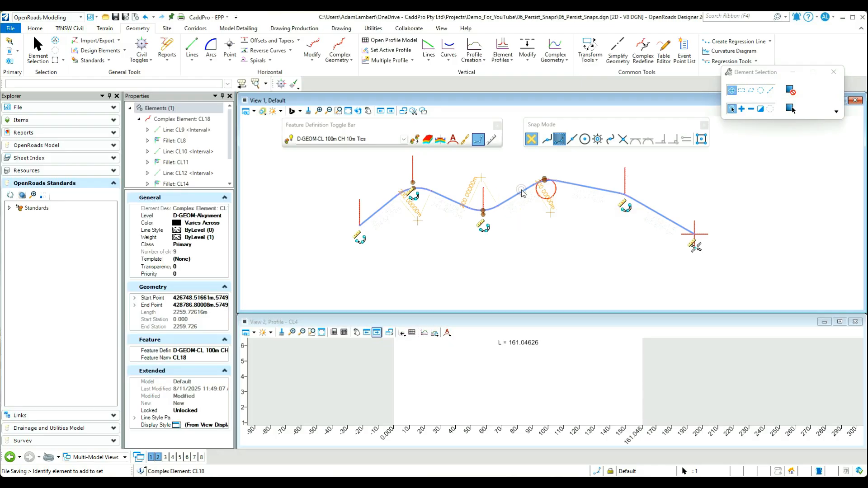
click(547, 185)
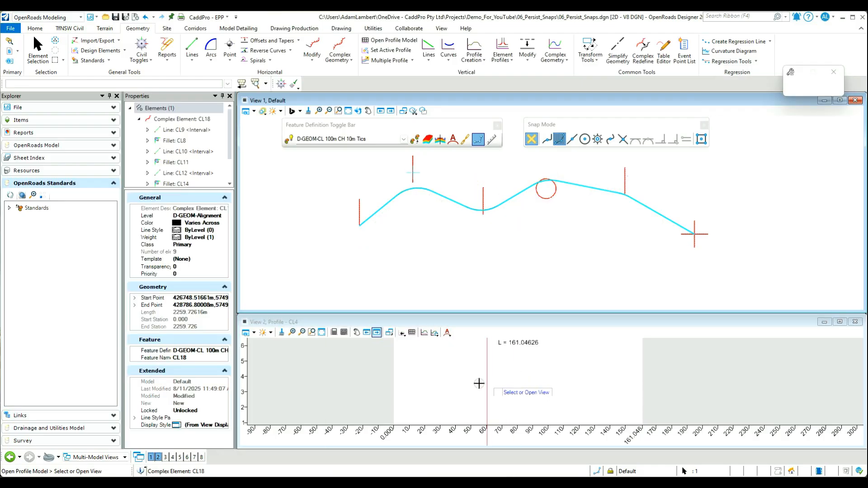
click(459, 384)
scroll(447, 380, down, 2)
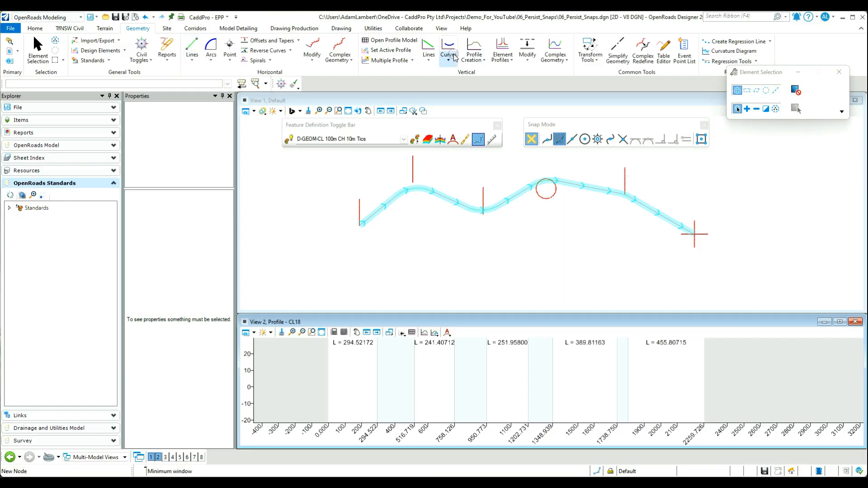
Step: Draw two connected profile lines, from the alignment start to station 294.522 at about 2.69%, and on to the end at station 2259.726
click(430, 47)
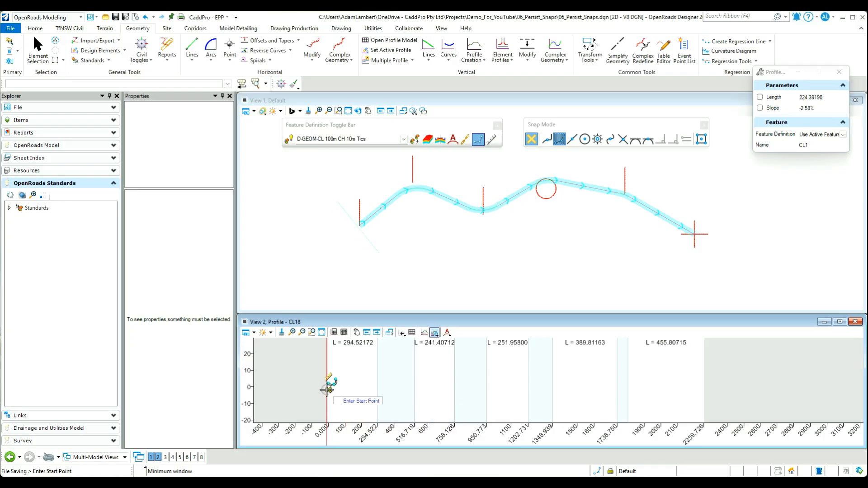
click(326, 389)
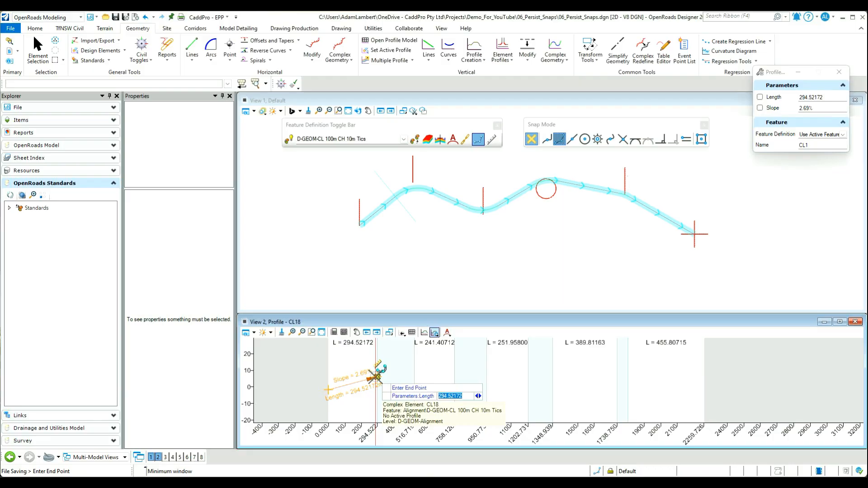
click(376, 376)
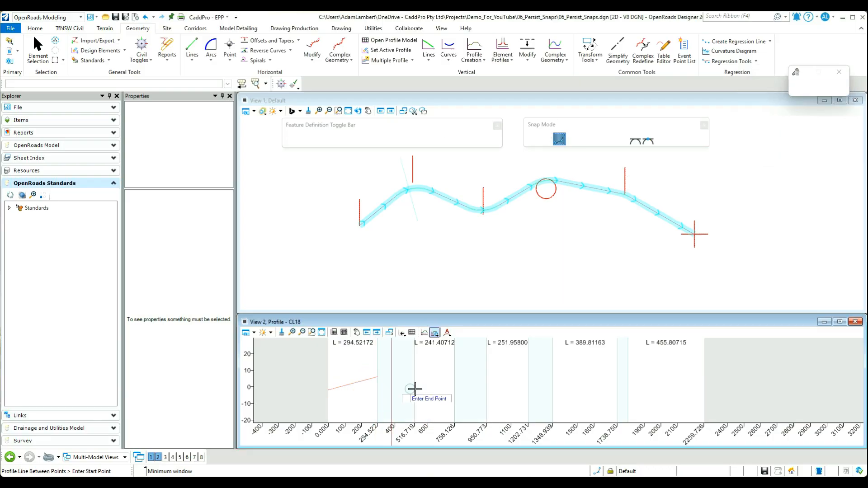
click(378, 376)
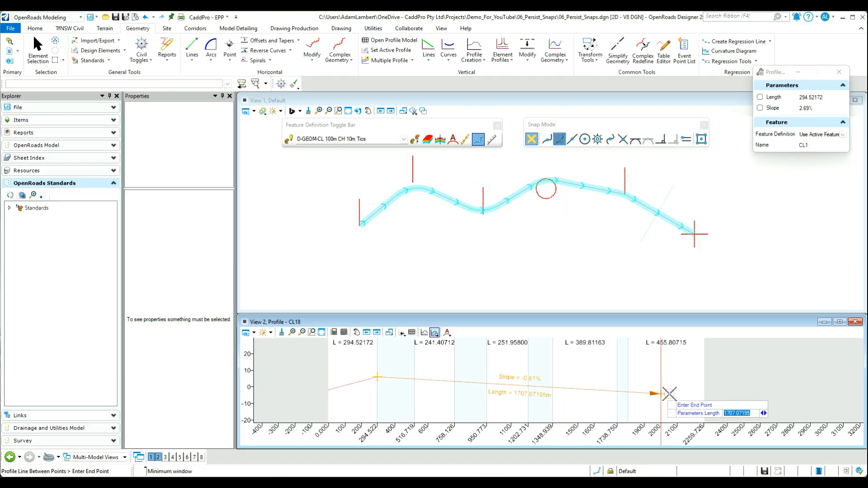
click(703, 395)
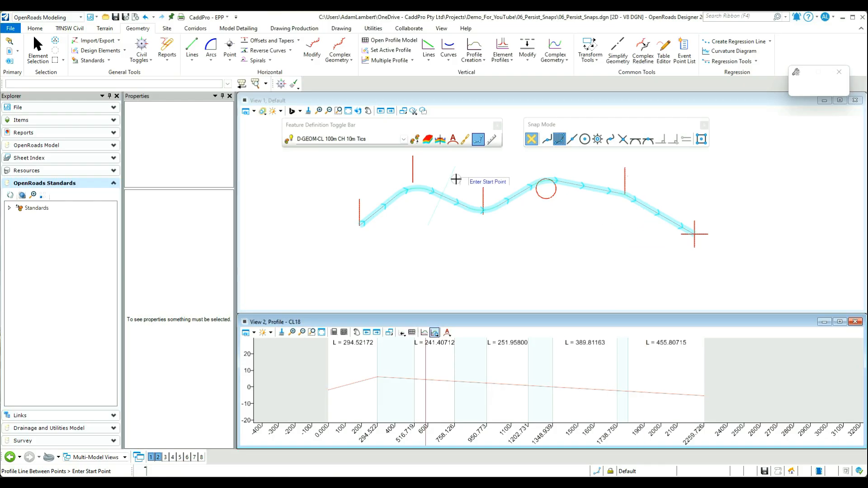
Step: Set the radius of the complex alignment's first arc, below the second vertical line, to 300 m
click(38, 50)
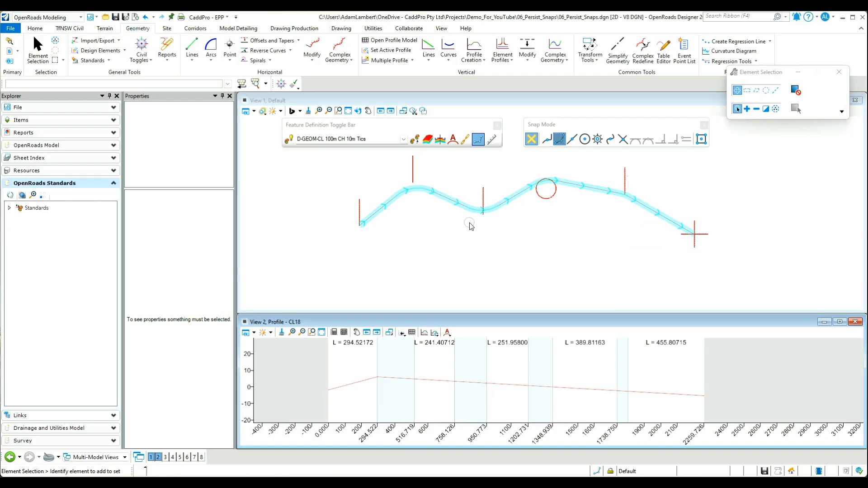
click(421, 201)
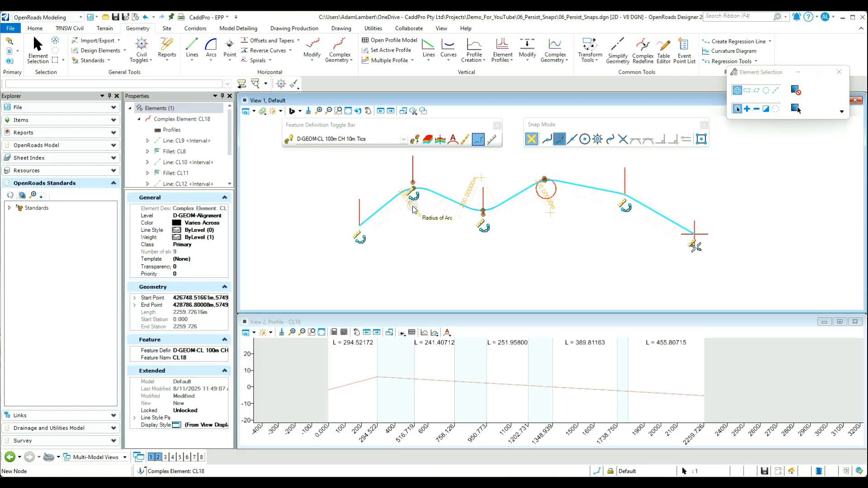
click(413, 209)
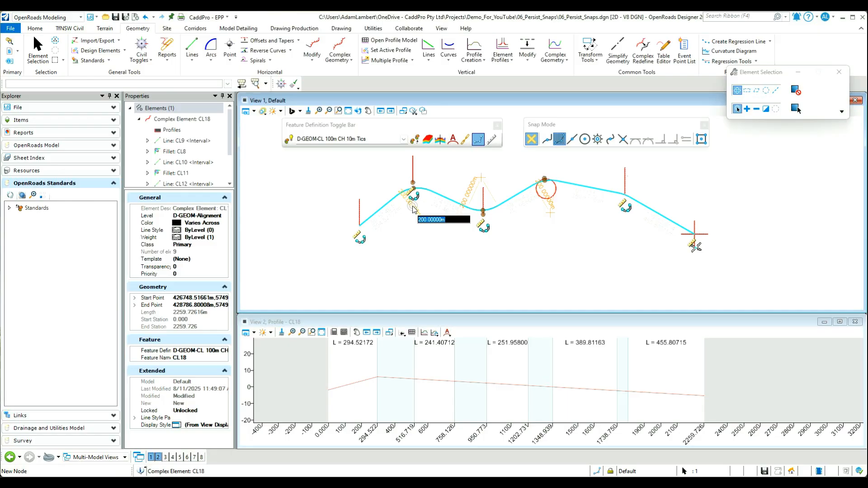
text(300)
key(Return)
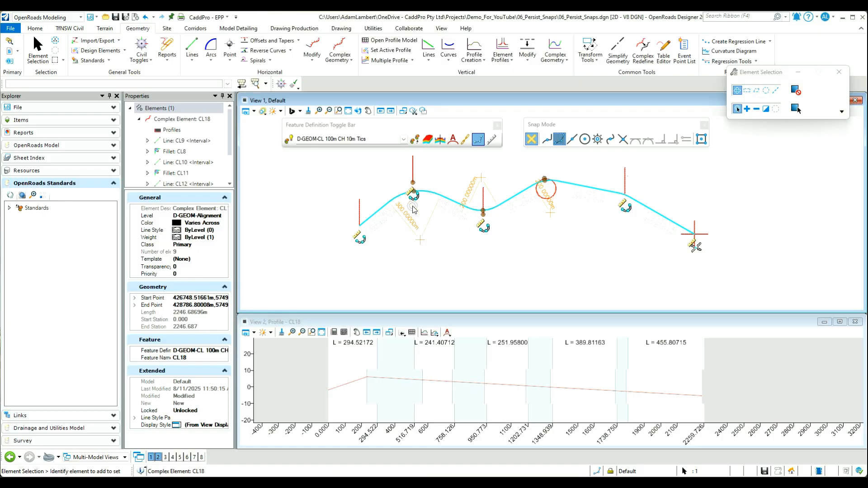
click(489, 285)
scroll(467, 366, down, 2)
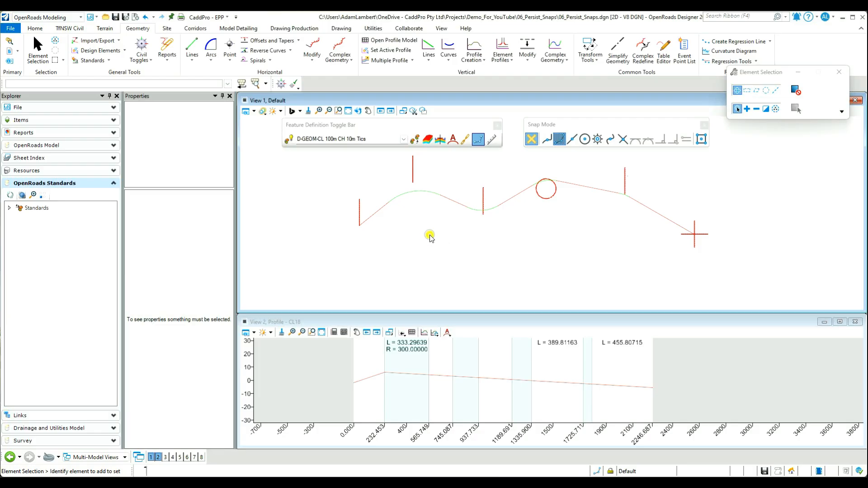
Step: Remove the snap from the start point of the alignment's first line at the first vertical line
scroll(432, 251, down, 1)
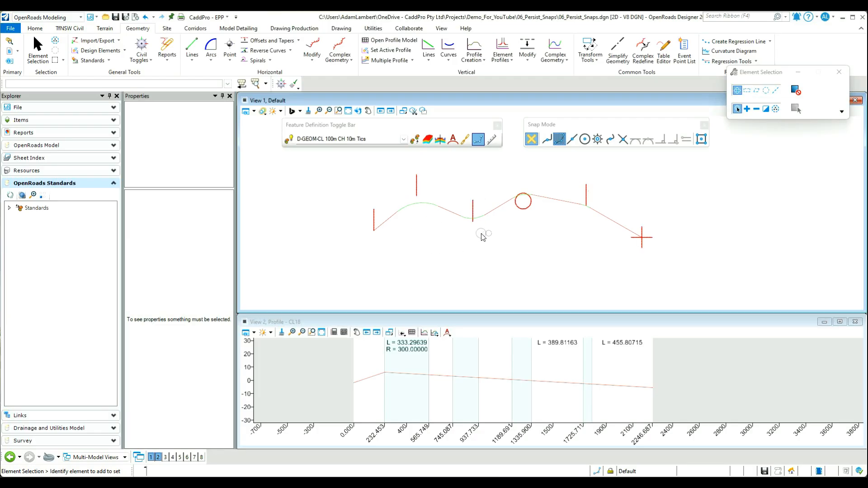
scroll(447, 225, up, 1)
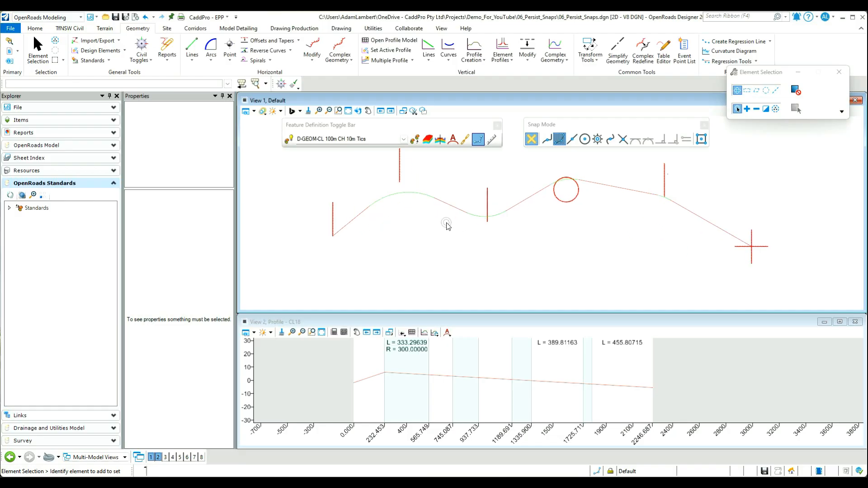
click(357, 221)
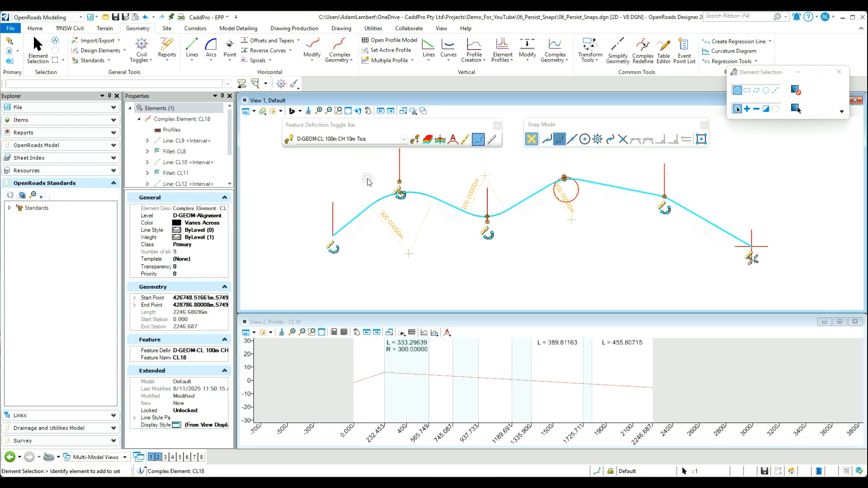
click(387, 194)
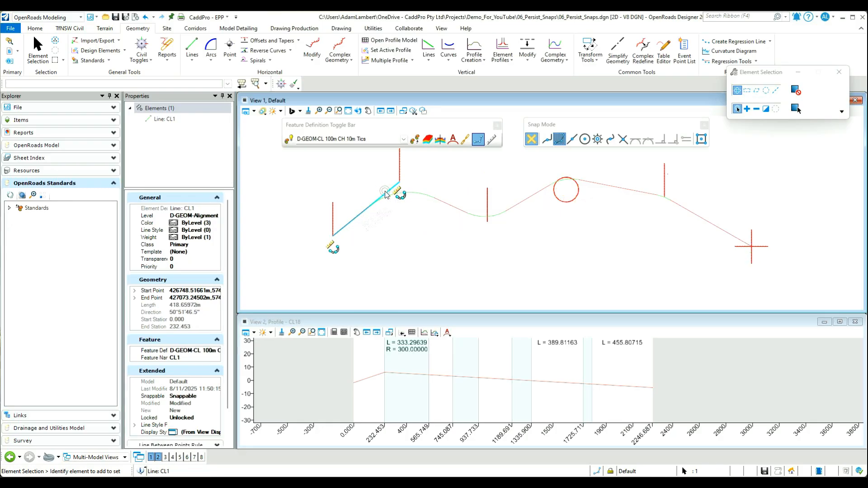
click(167, 119)
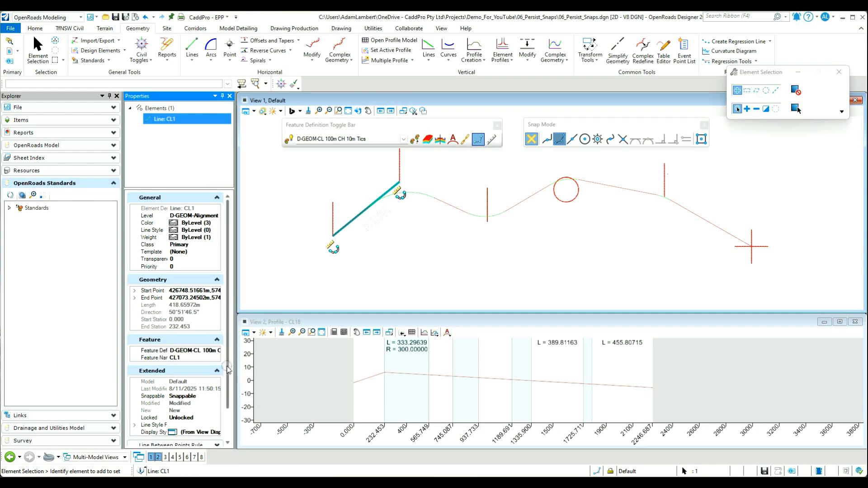
drag(227, 370, 229, 403)
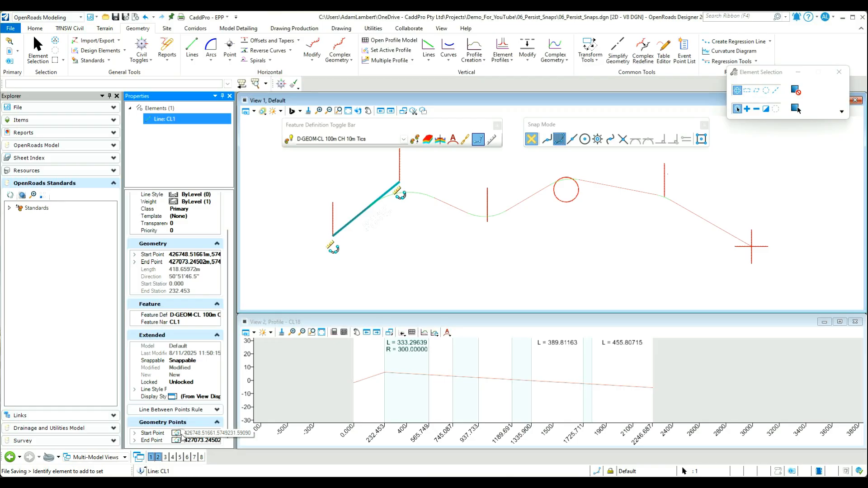
right_click(182, 436)
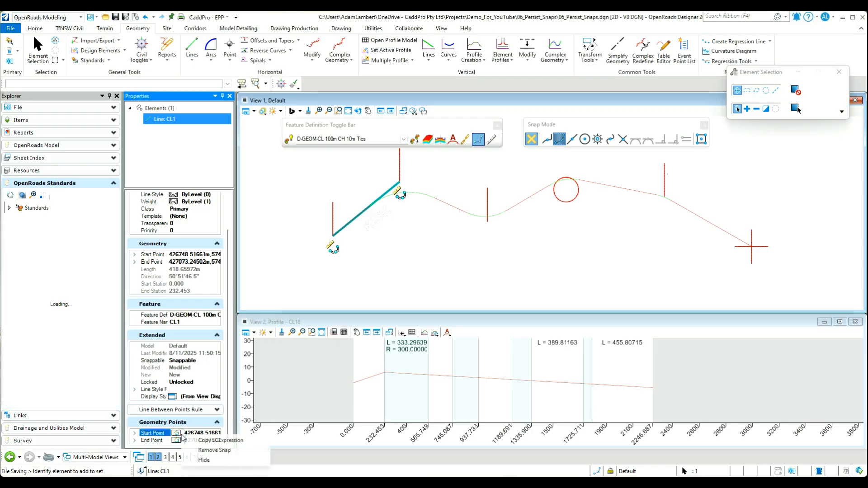
click(211, 450)
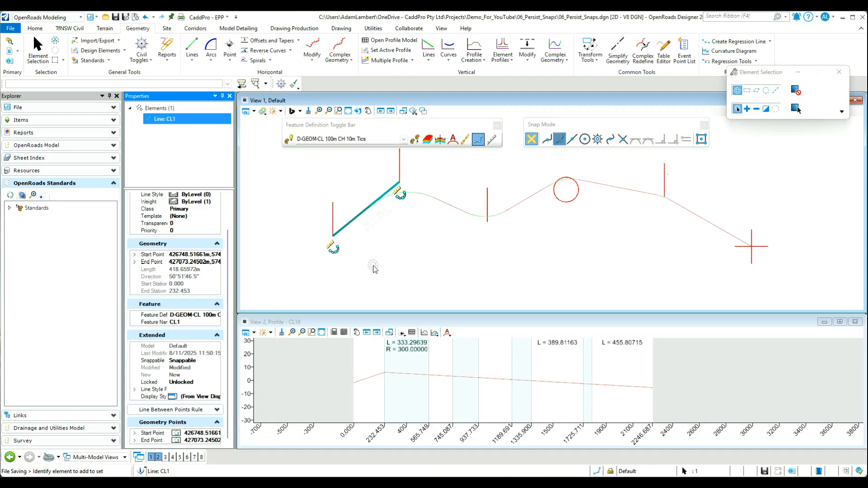
click(374, 268)
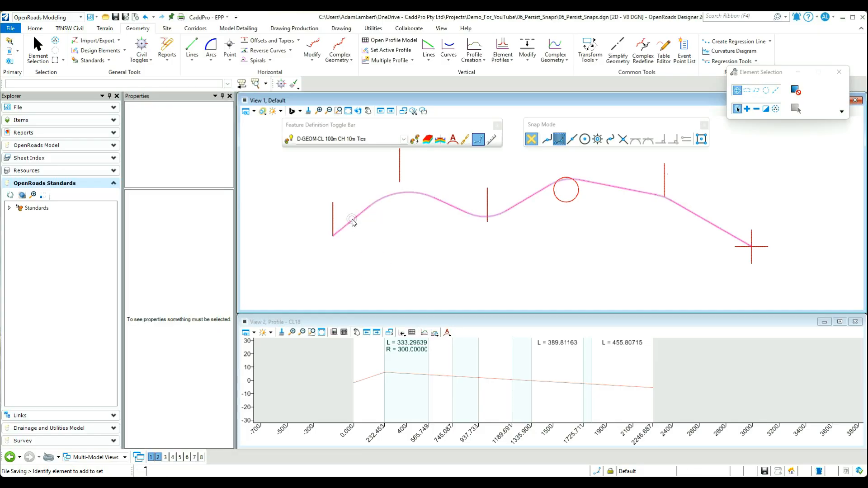
Step: Examine the complex alignment's start point for a snap icon or a move handle
click(355, 222)
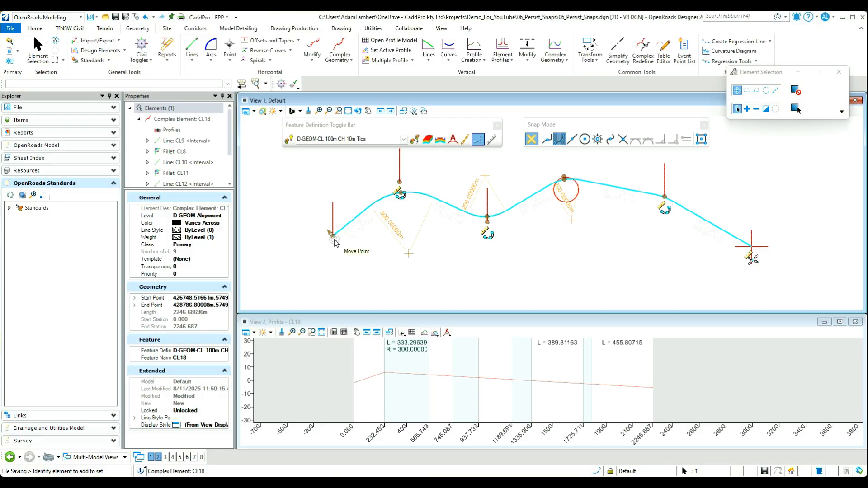
click(346, 278)
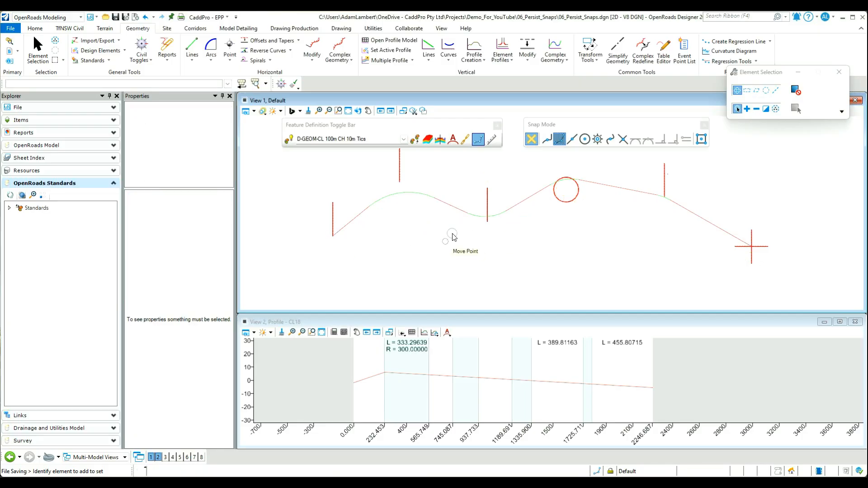
click(455, 211)
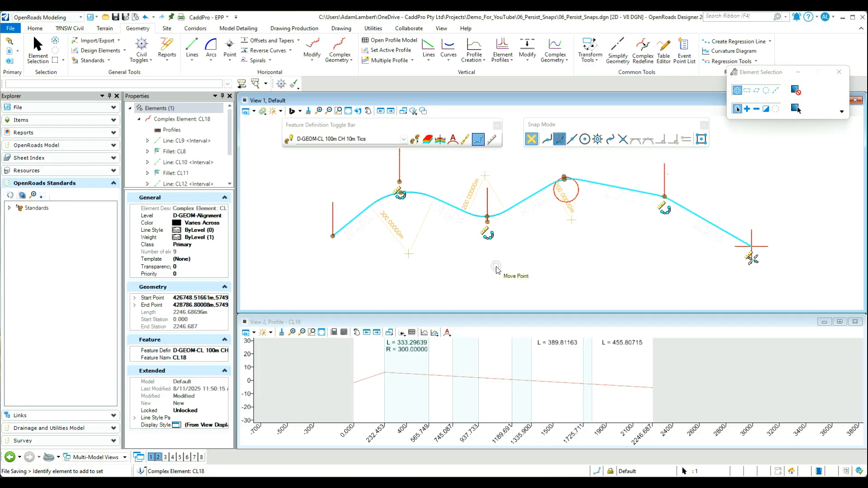
Step: Transform the complex alignment by deltas, hiding the rule-removal warning for the session and applying a Delta Y of 100 m twice
click(594, 47)
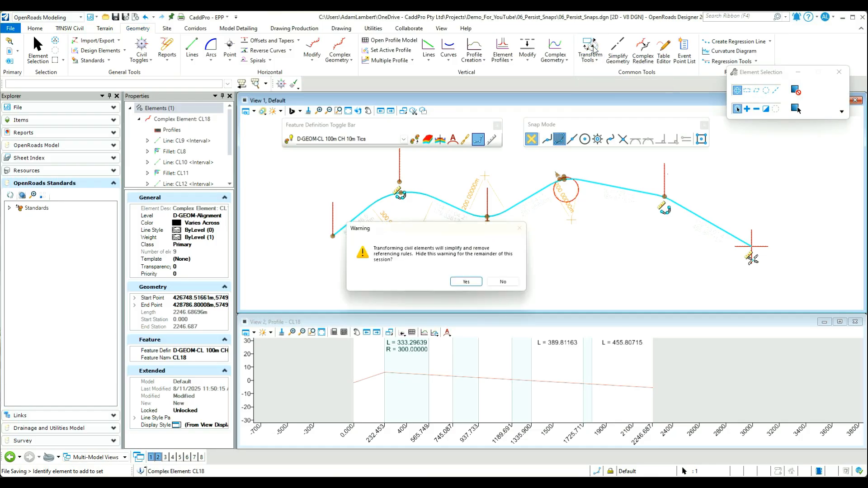
click(460, 278)
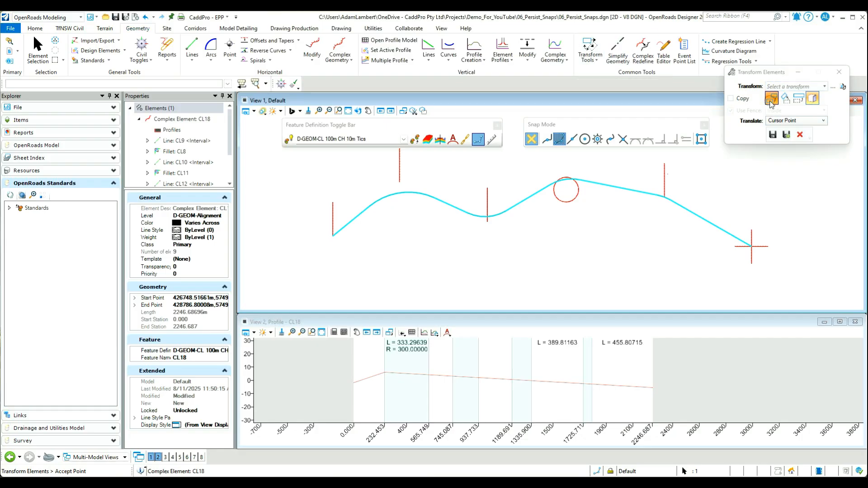
click(798, 125)
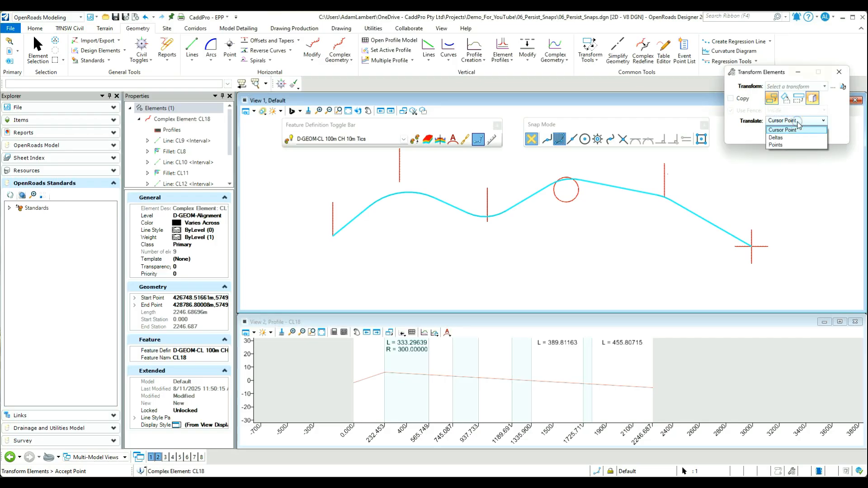
click(789, 134)
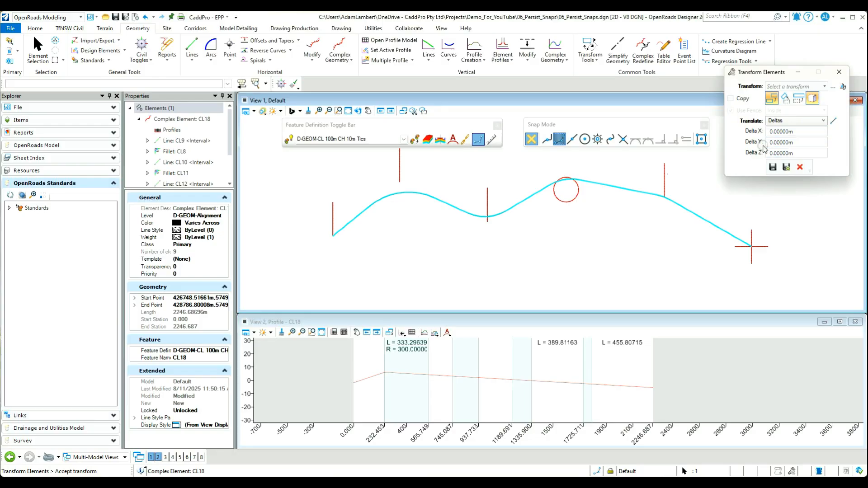
click(800, 143)
text(10)
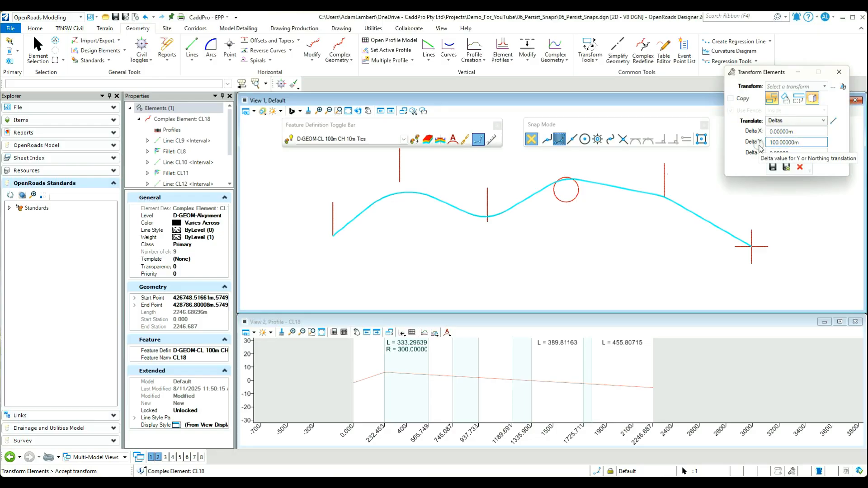
key(Tab)
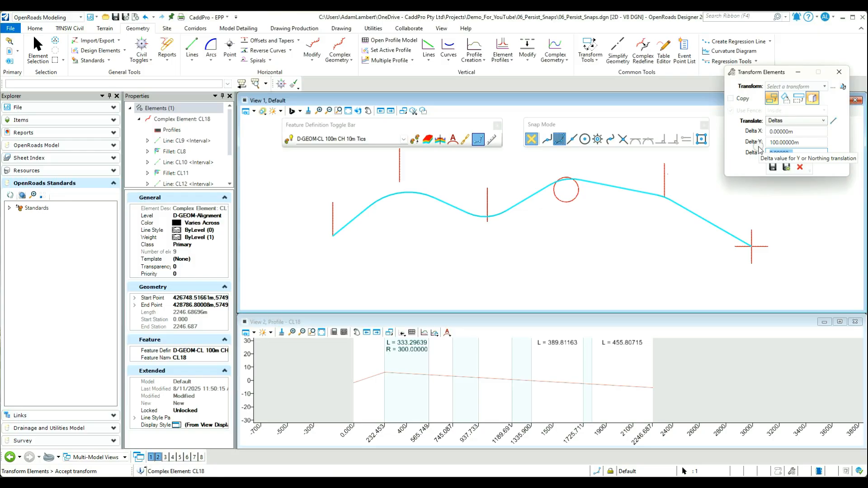
click(513, 241)
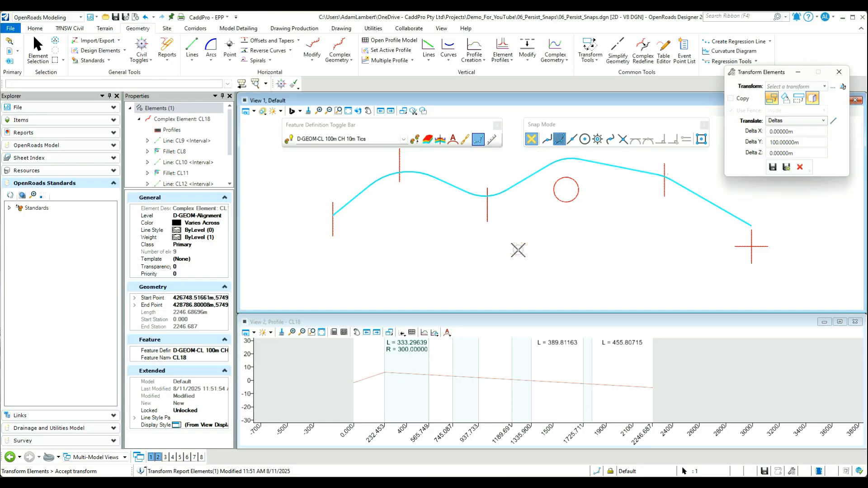
key(Escape)
click(519, 247)
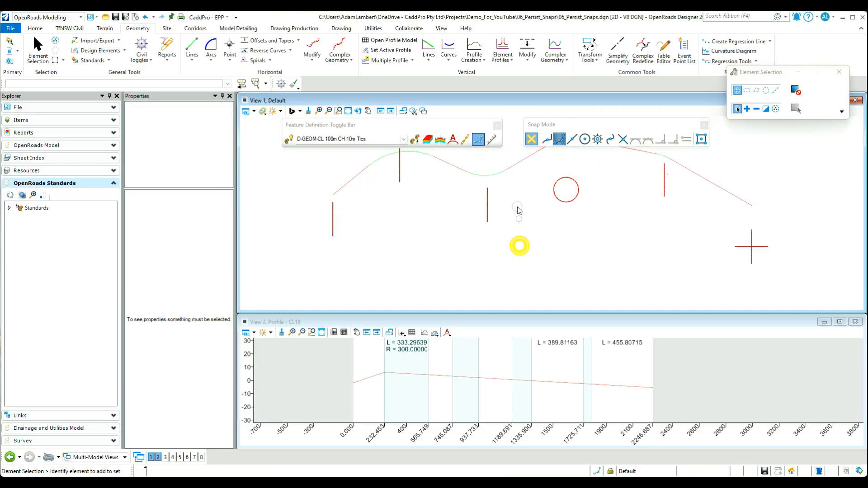
Step: Transform the complex alignment back to its original position, applying a Delta Y of -100 m twice
click(502, 173)
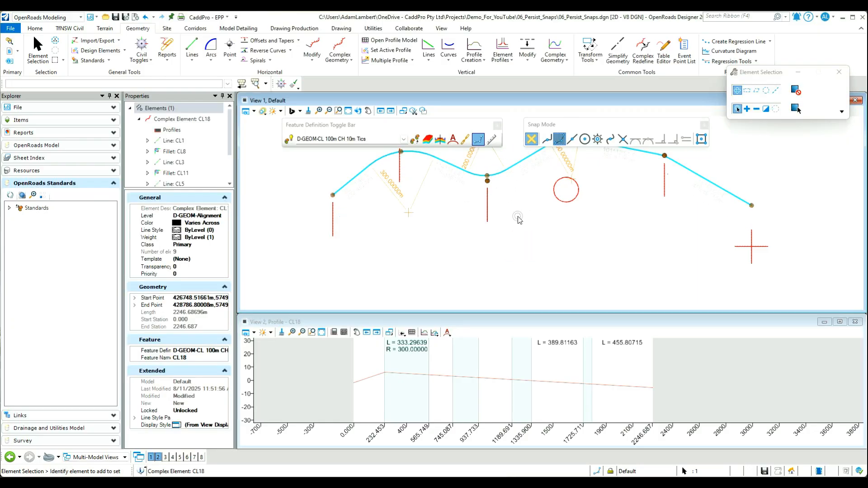
click(594, 51)
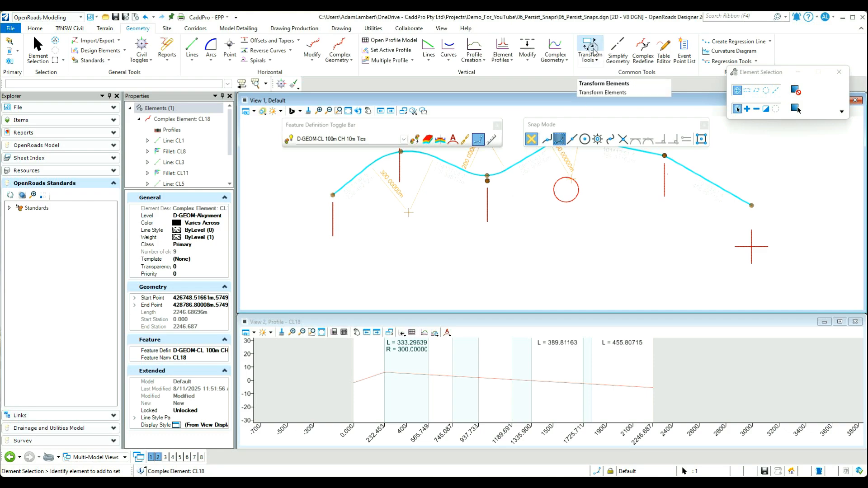
click(601, 84)
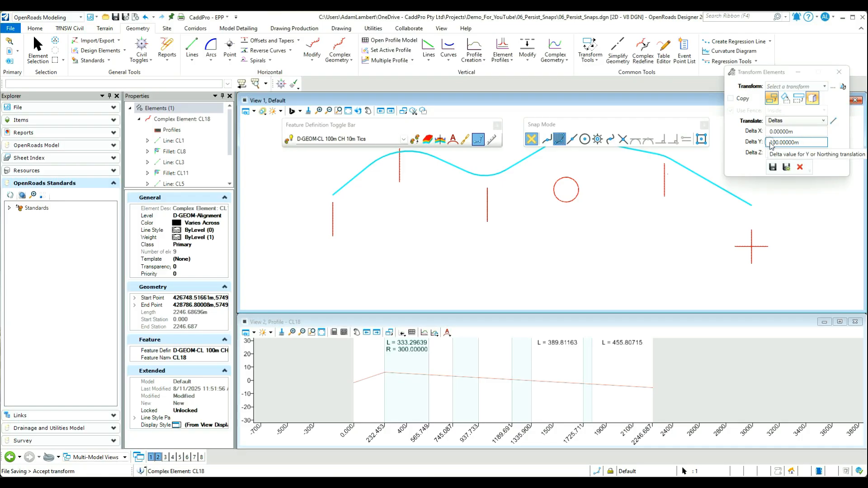
click(773, 142)
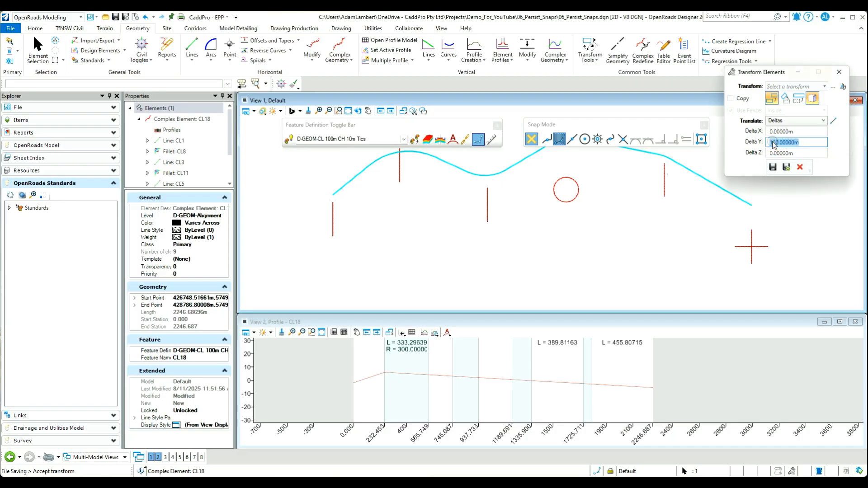
click(771, 143)
text(-)
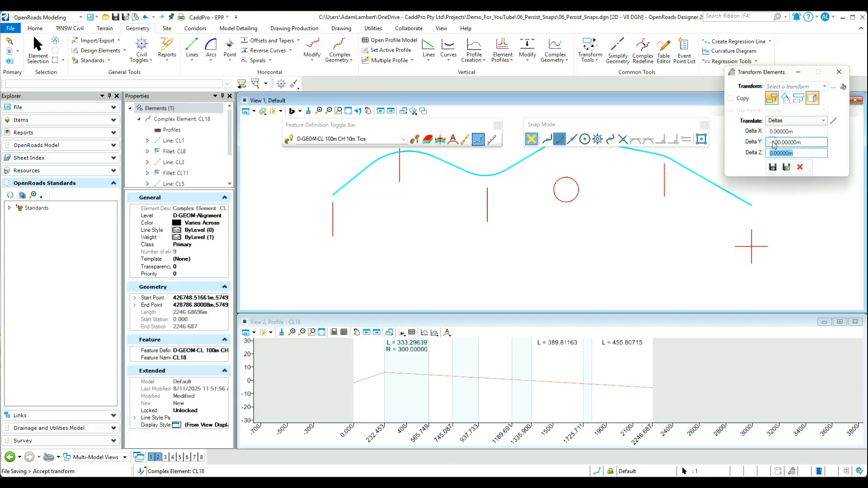
click(526, 232)
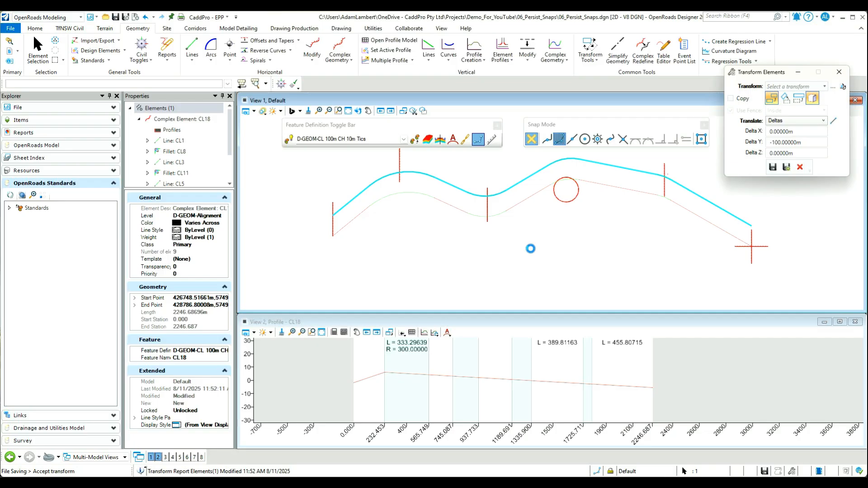
click(531, 248)
right_click(534, 245)
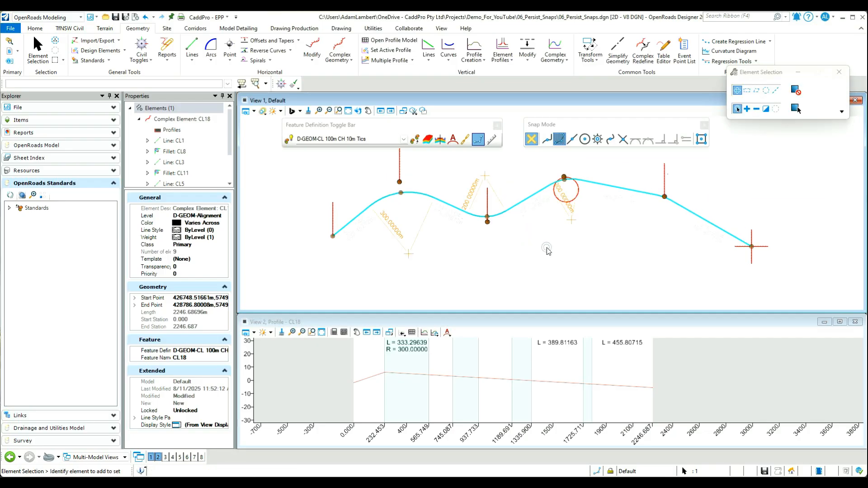
Step: Examine the complex alignment's points for remaining snap icons and clear the selection
click(532, 247)
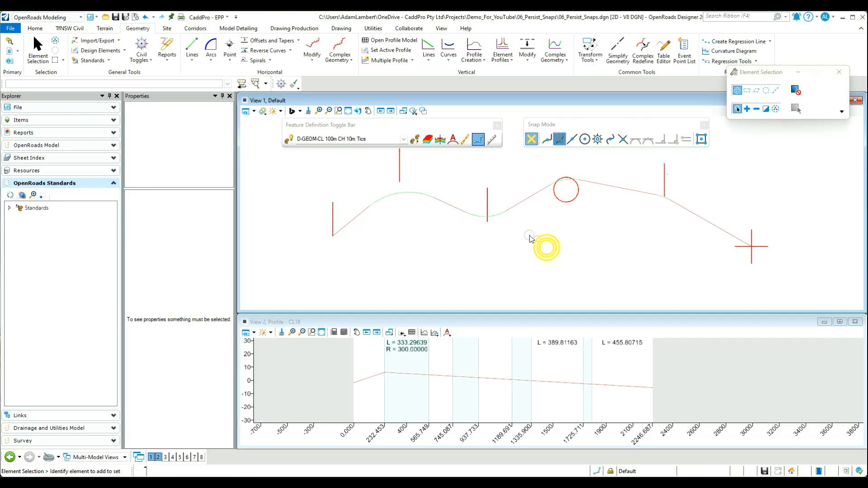
click(442, 207)
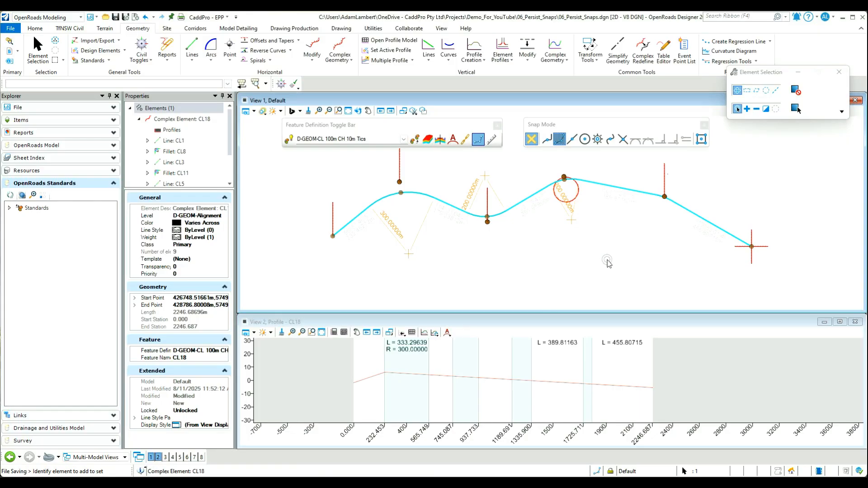
click(608, 262)
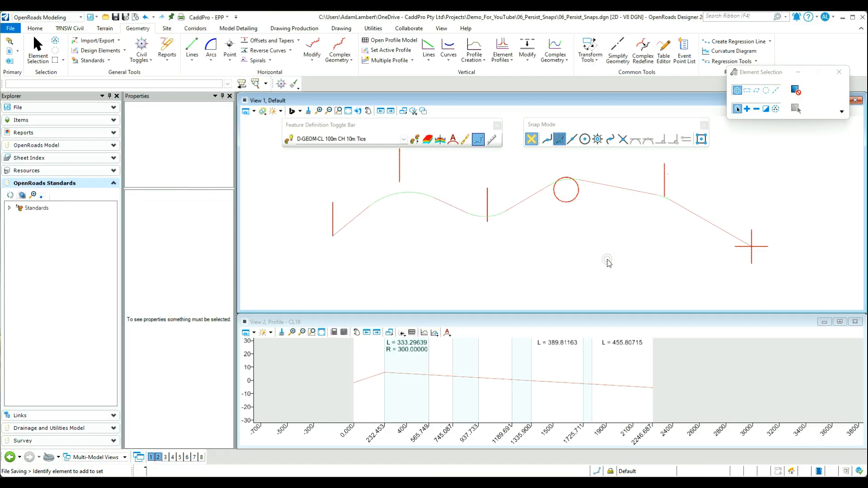